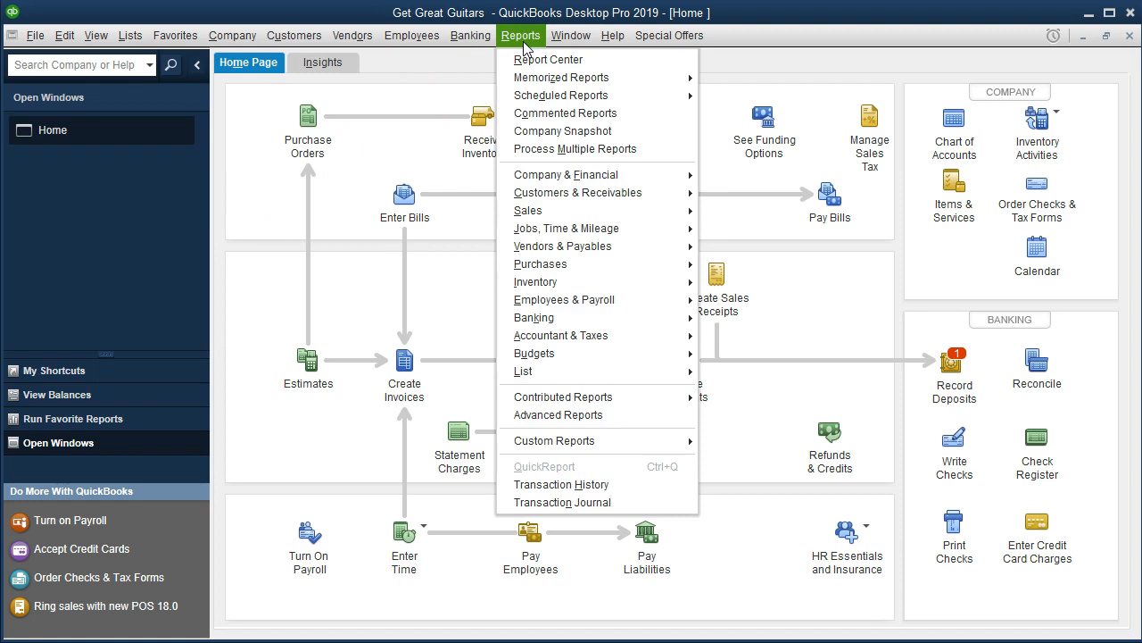
# - Run the A/R Aging Summary from the Report Center's Customers & Receivables reports and maximize it
pyautogui.moveTo(644, 191)
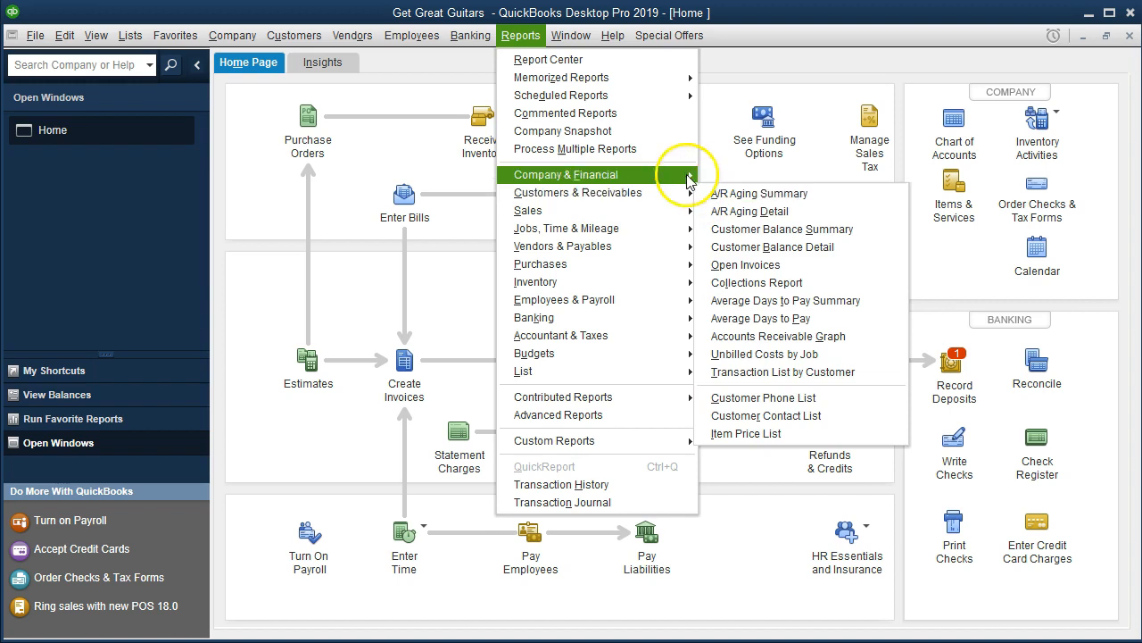
pyautogui.click(625, 72)
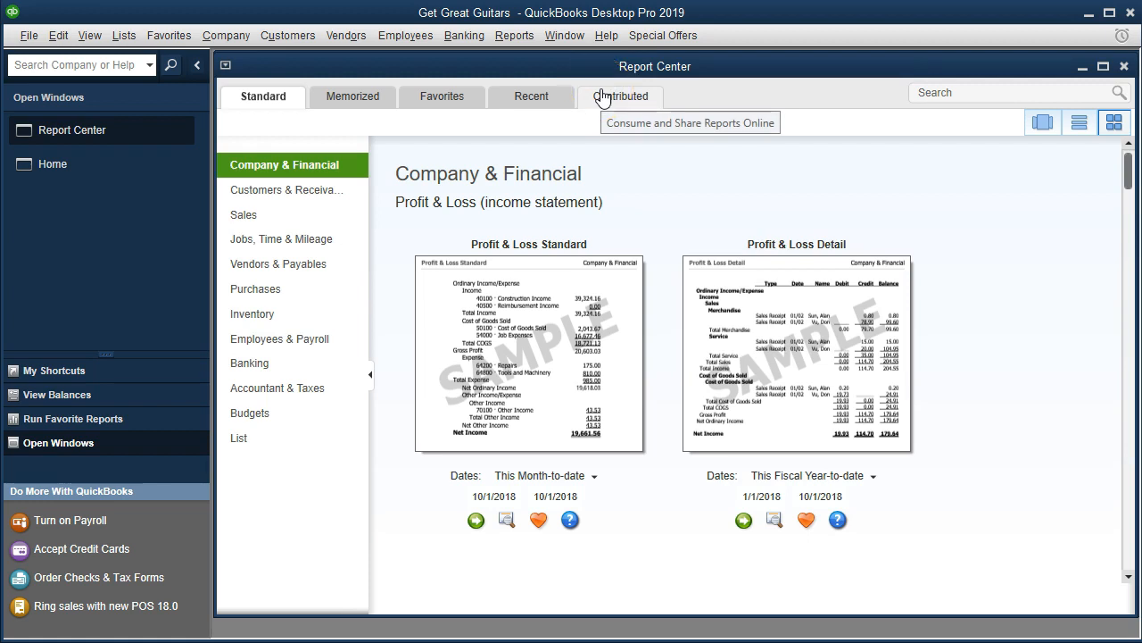
pyautogui.click(277, 198)
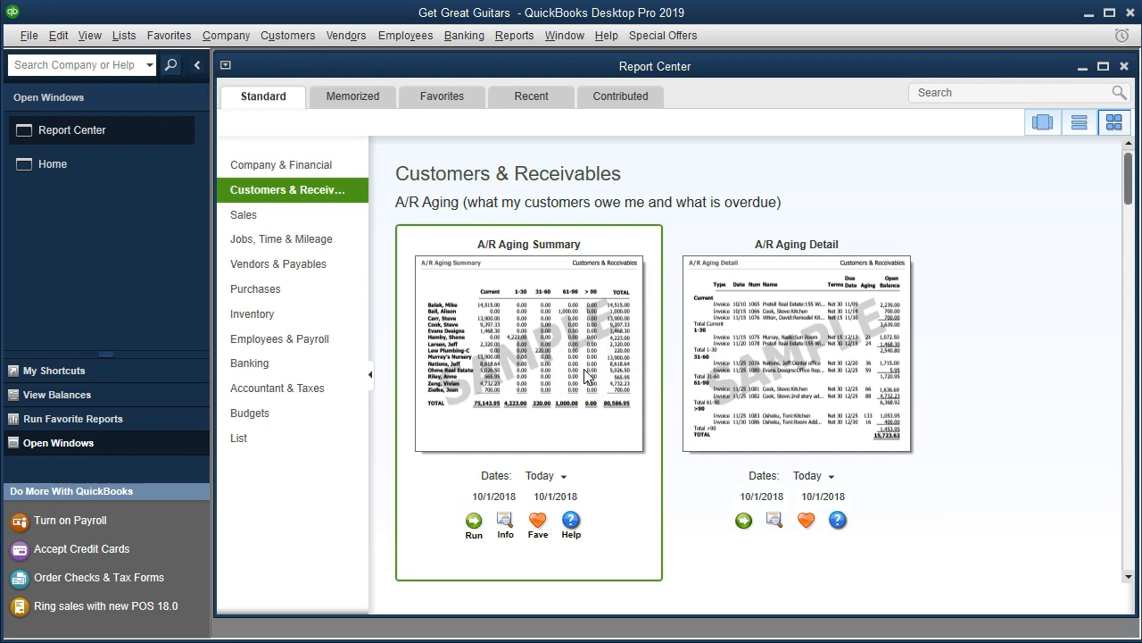
pyautogui.click(474, 521)
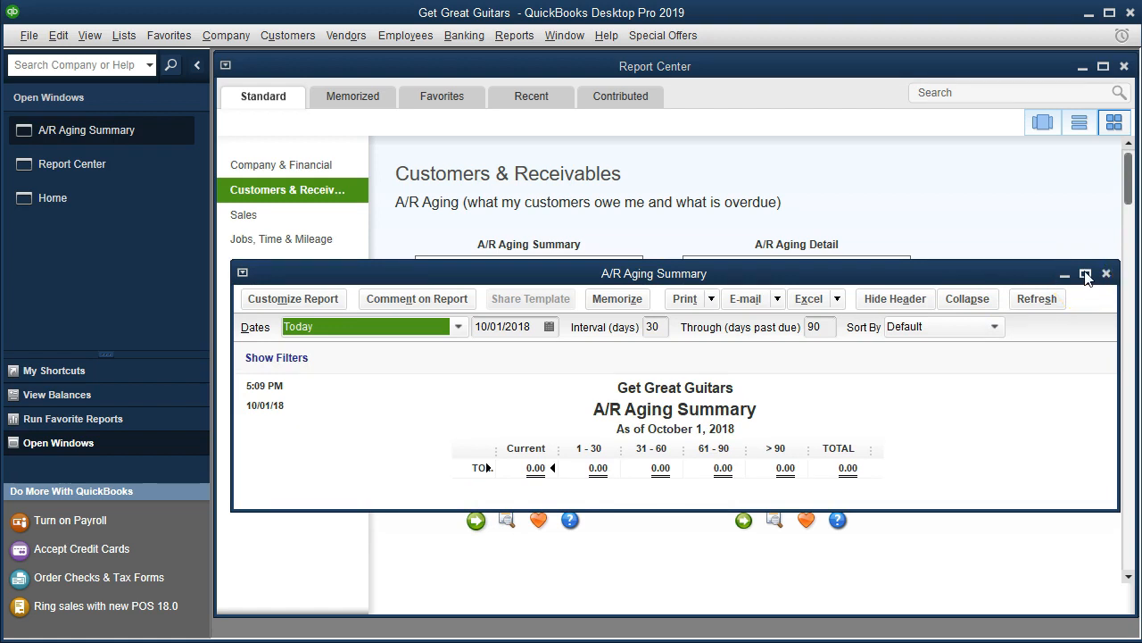
pyautogui.click(1085, 274)
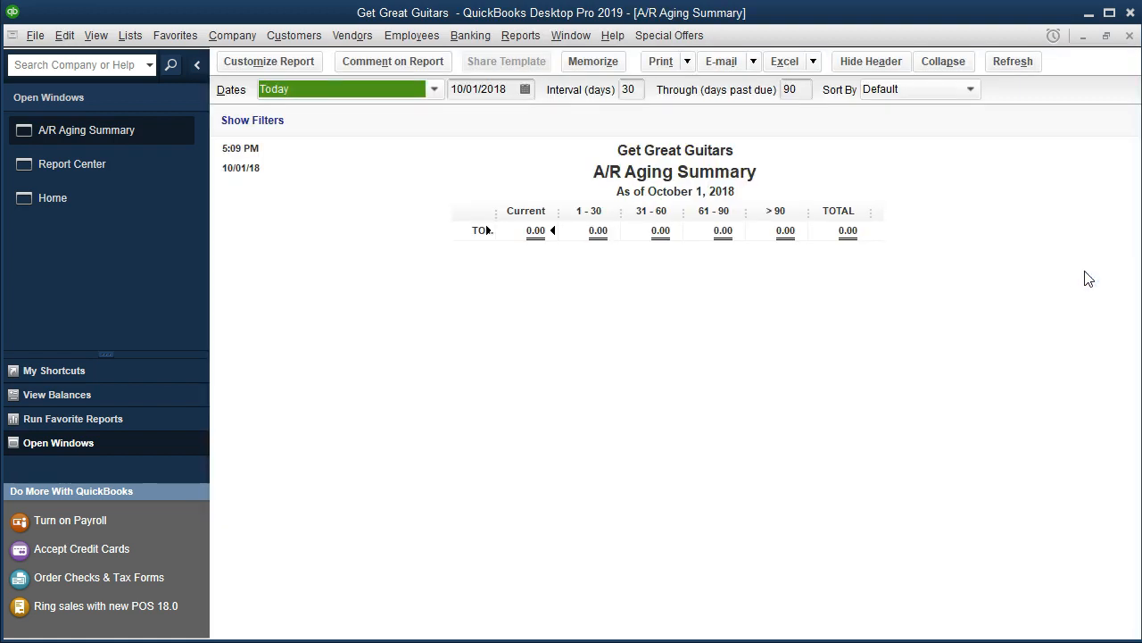
# - Set the A/R Aging Summary's report date to 02/28/2019
pyautogui.click(898, 301)
pyautogui.press('Tab')
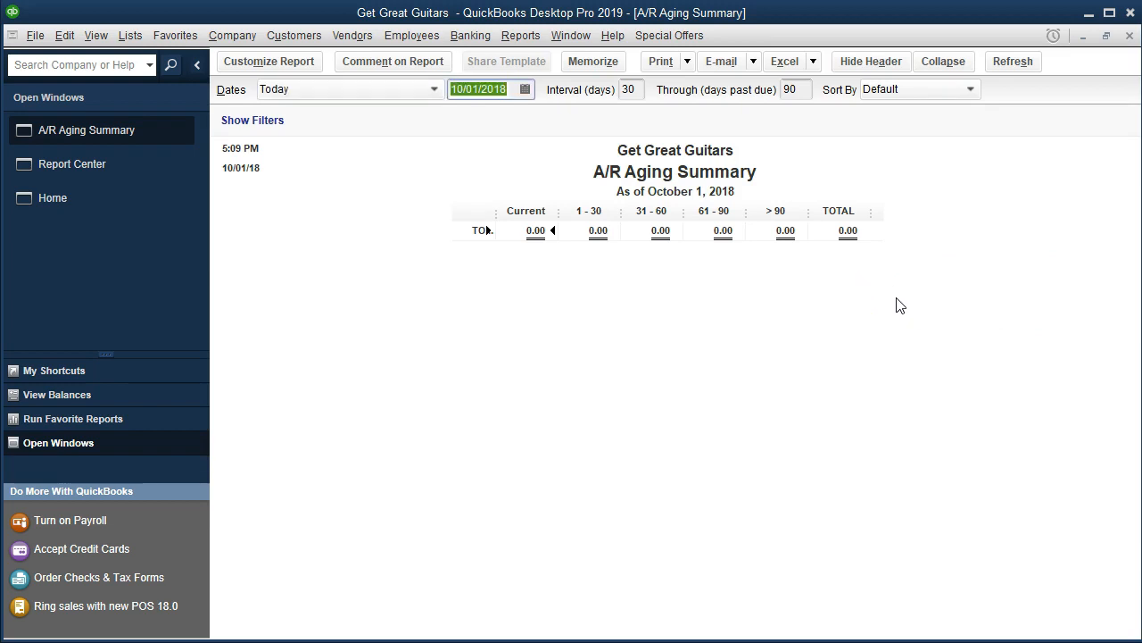
pyautogui.write('02/28/201')
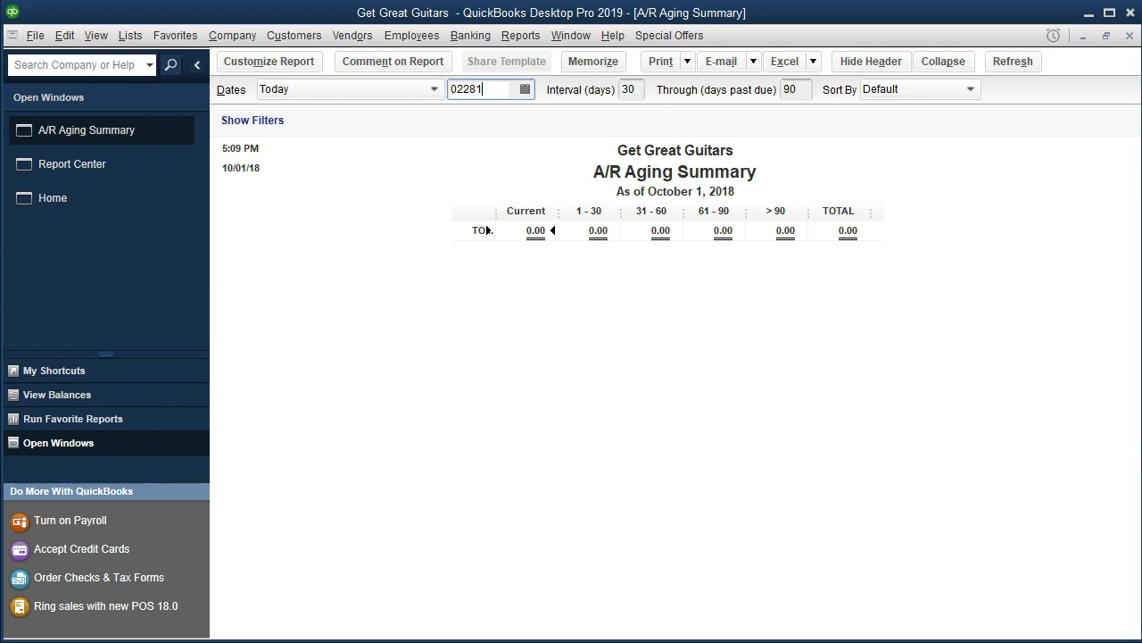
pyautogui.write('9')
pyautogui.press('Tab')
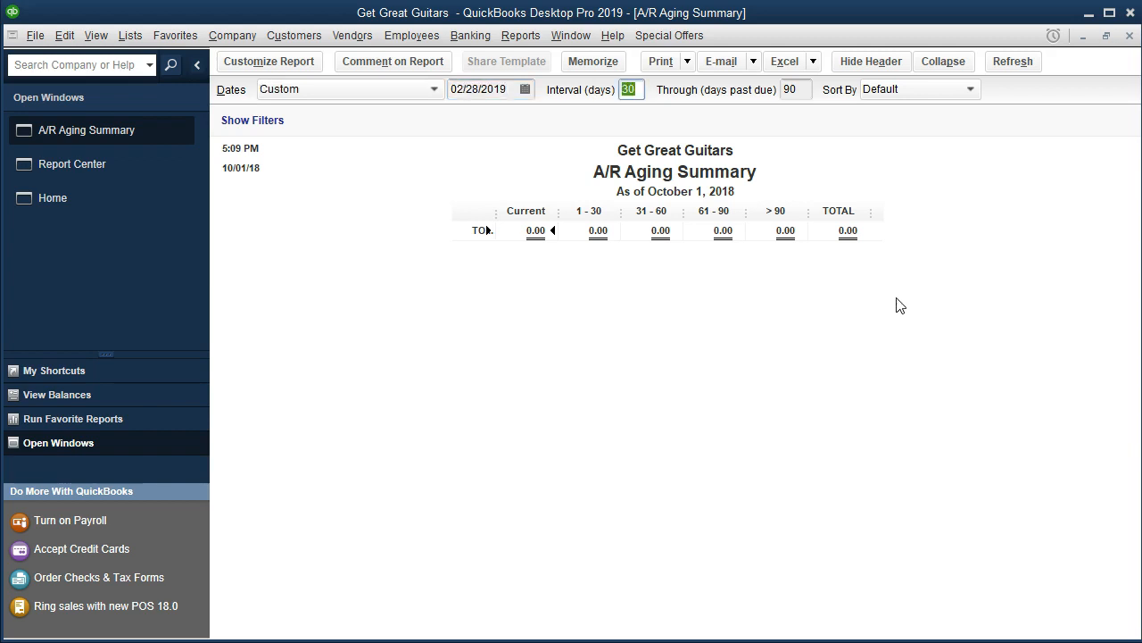
pyautogui.click(806, 340)
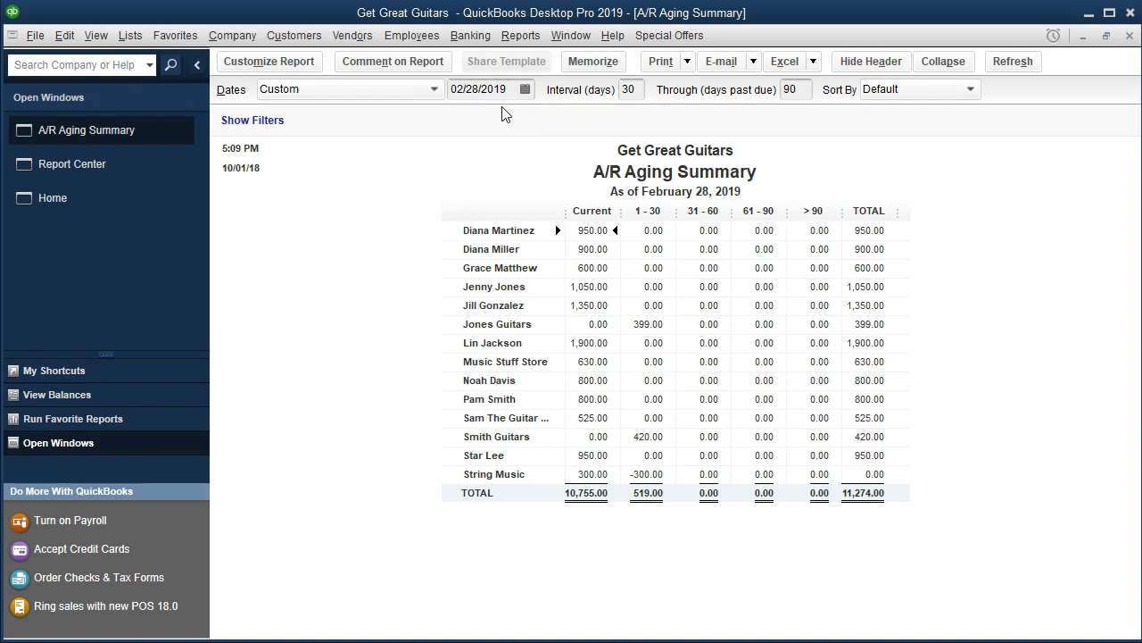
# - Customize the A/R Aging Summary so its date range starts on 01/01/2019
pyautogui.click(313, 75)
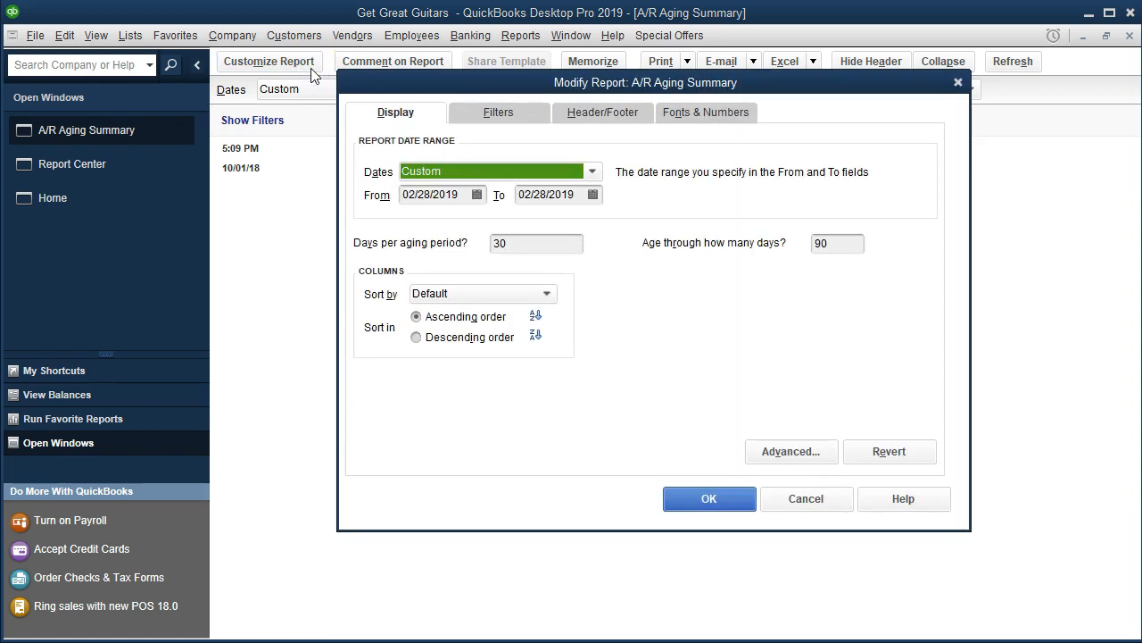
pyautogui.press('Tab')
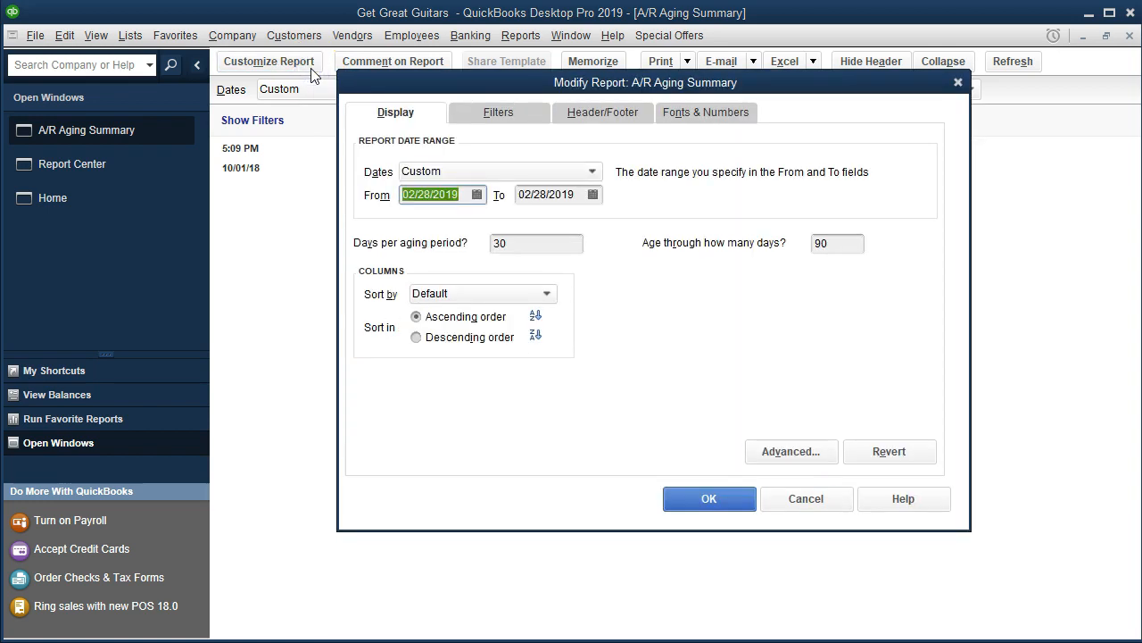
pyautogui.write('01/01/19')
pyautogui.press('Tab')
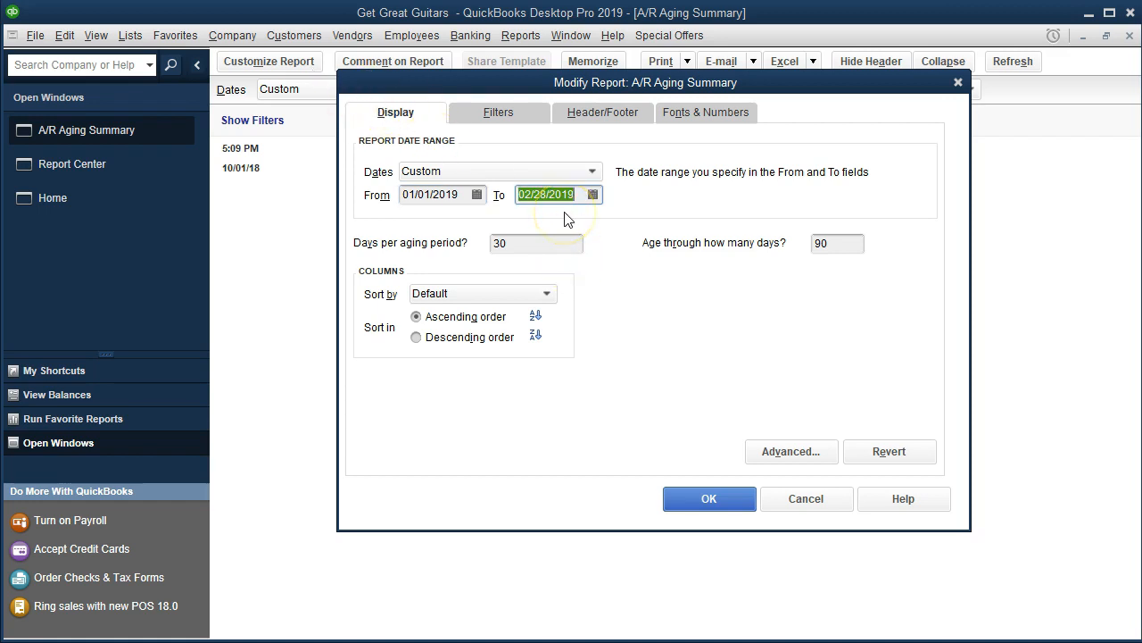
pyautogui.click(709, 498)
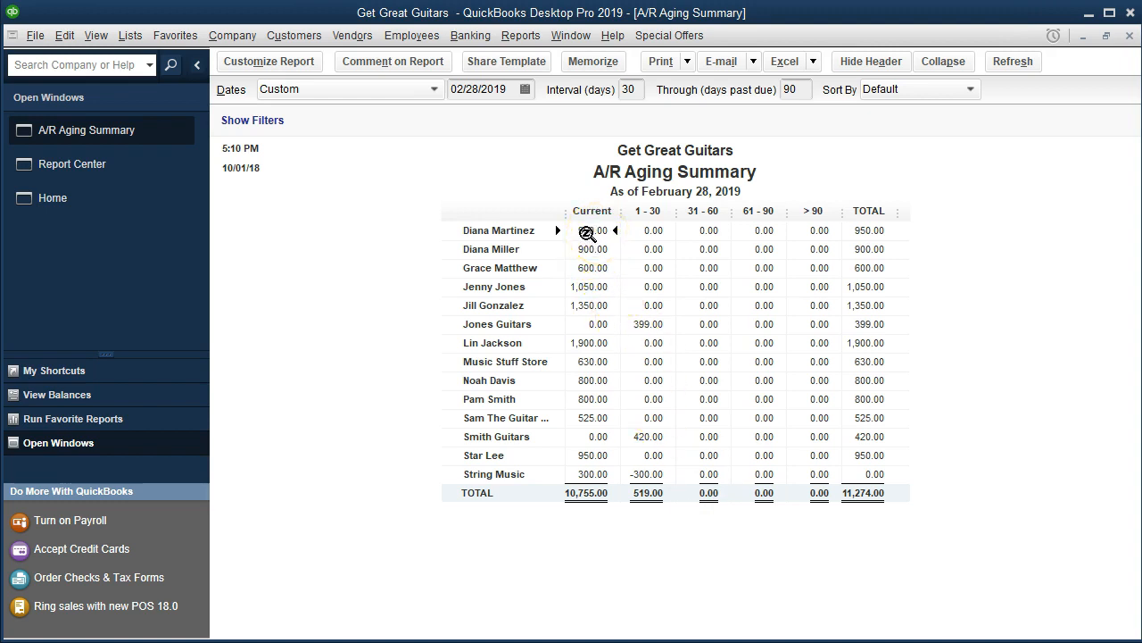
# - Inspect the transactions behind the first customer's current balance and return to the summary
pyautogui.doubleClick(587, 232)
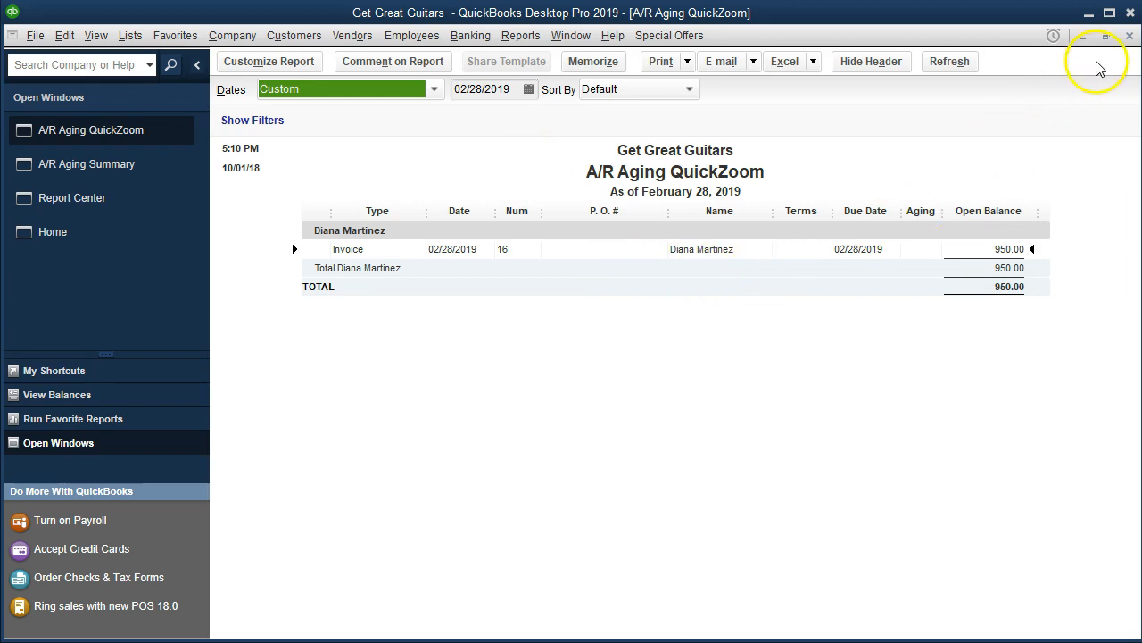
pyautogui.press('Escape')
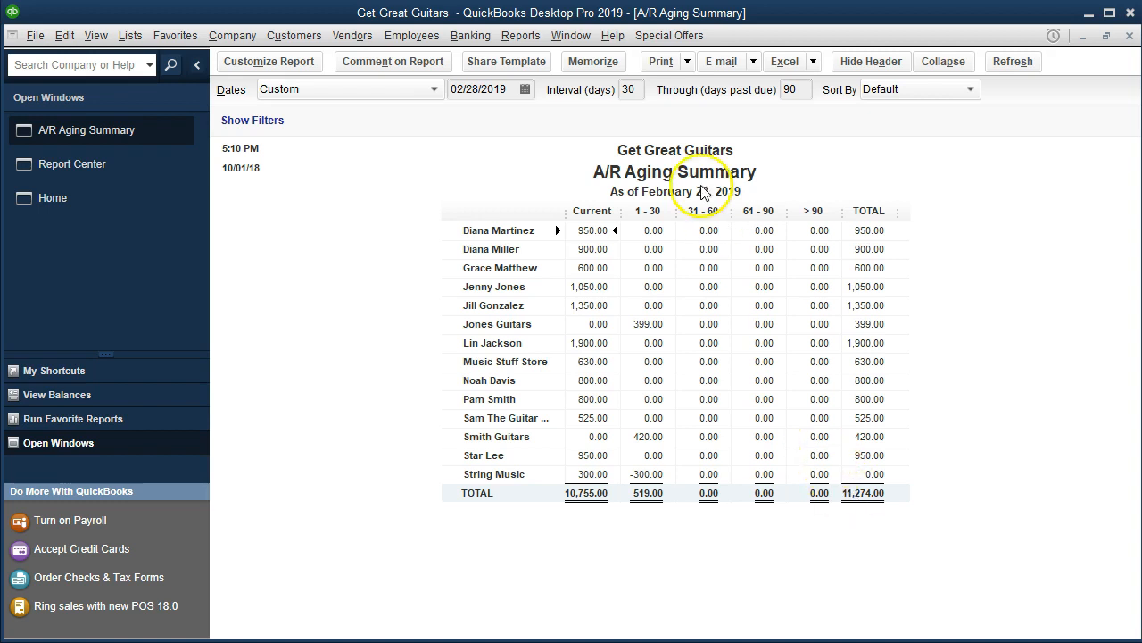
# - Open the Balance Sheet Standard report and set its as-of date to 02/18/2019
pyautogui.click(539, 41)
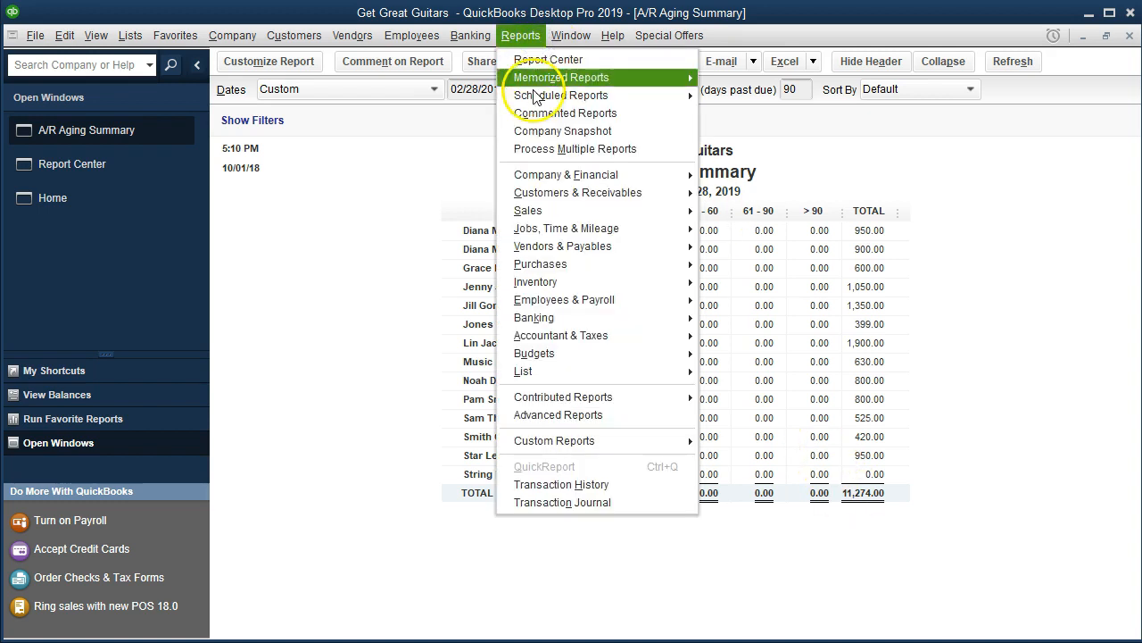
pyautogui.moveTo(596, 176)
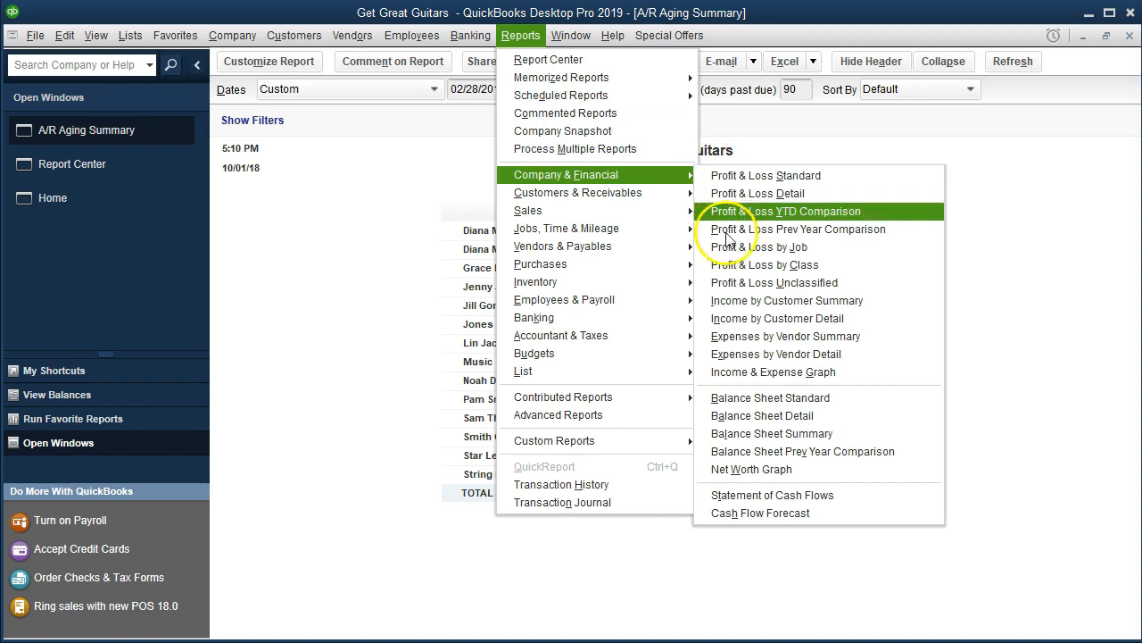
pyautogui.click(844, 406)
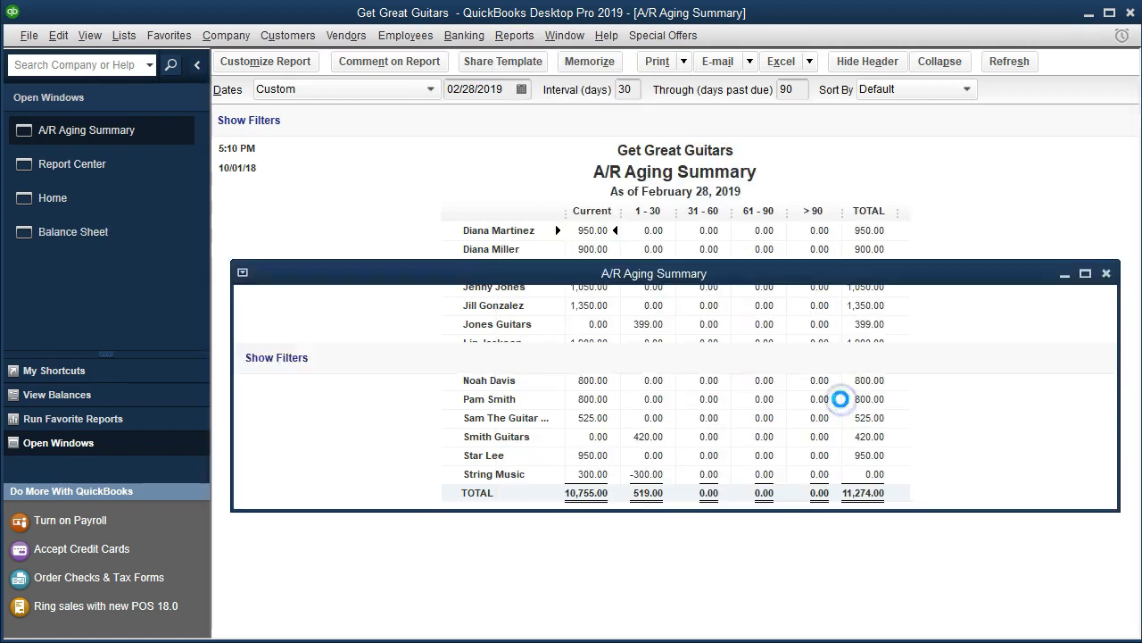
pyautogui.press('Tab')
pyautogui.write('021819')
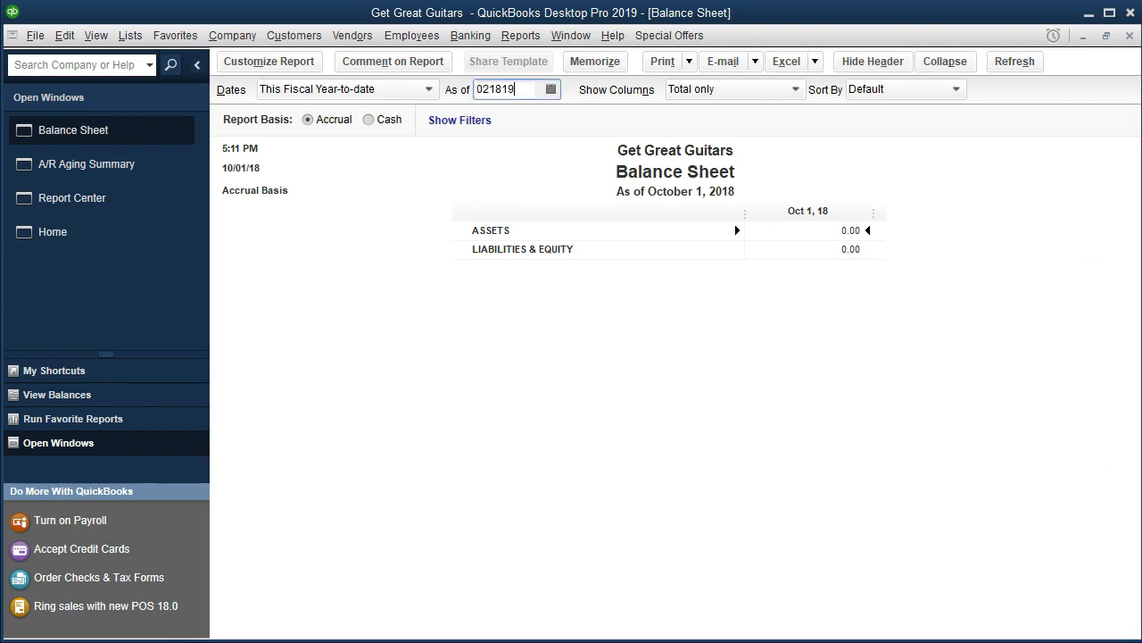
pyautogui.press('Tab')
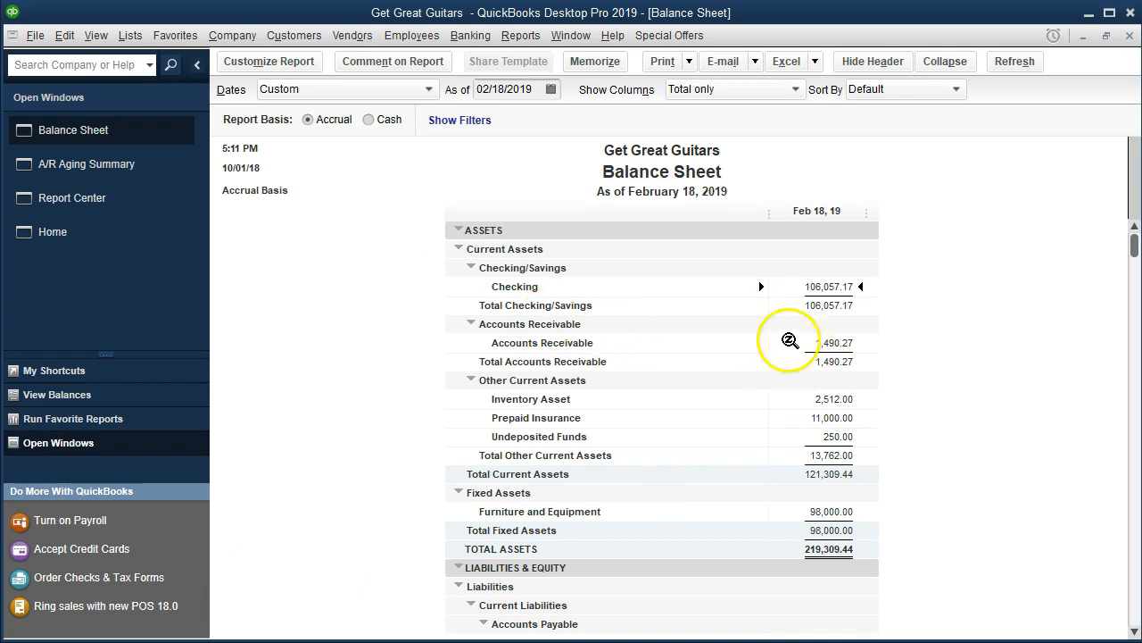
# - Correct the balance sheet's as-of date to 02/28/2019
pyautogui.click(499, 88)
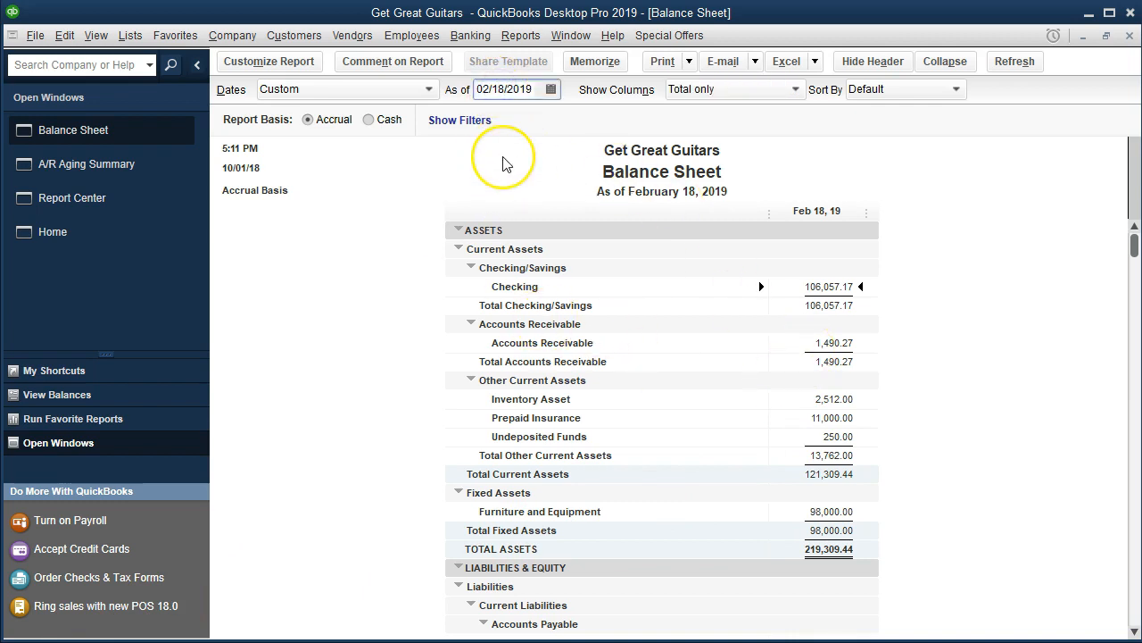
pyautogui.press('BackSpace')
pyautogui.write('2')
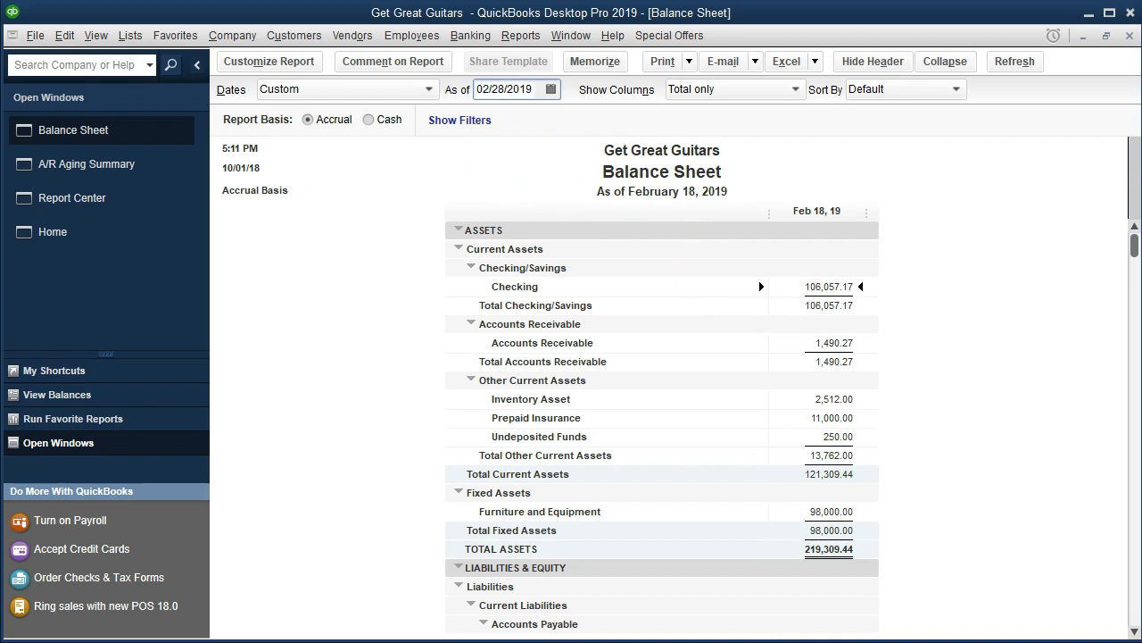
pyautogui.click(416, 316)
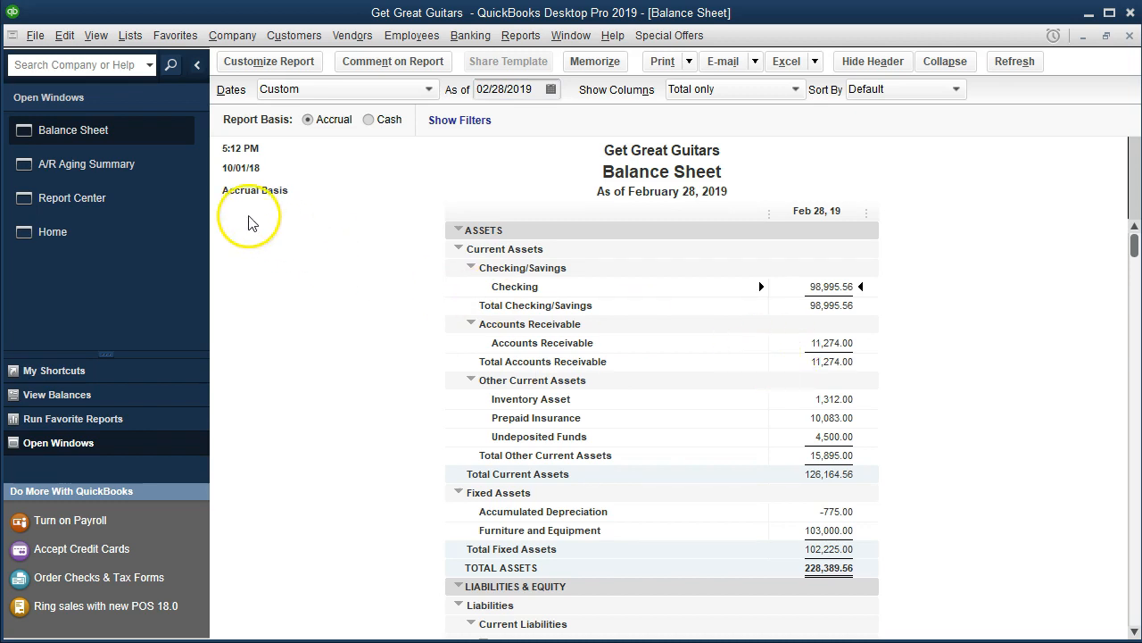
# - Compare the A/R Aging Summary total with the Accounts Receivable balance on the balance sheet
pyautogui.click(147, 177)
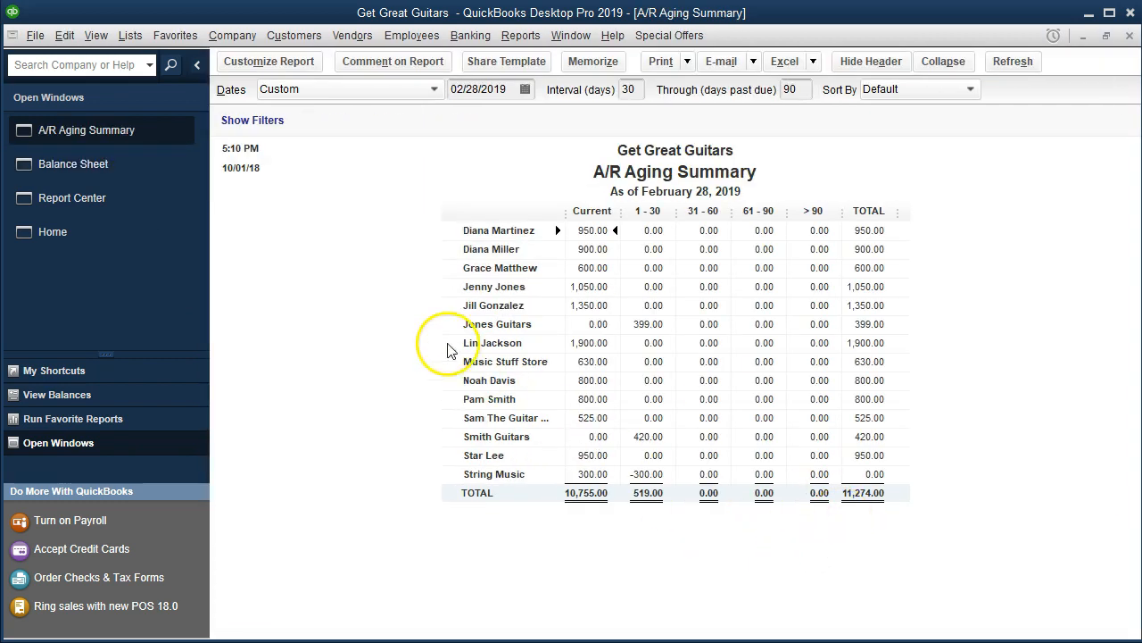
pyautogui.click(159, 183)
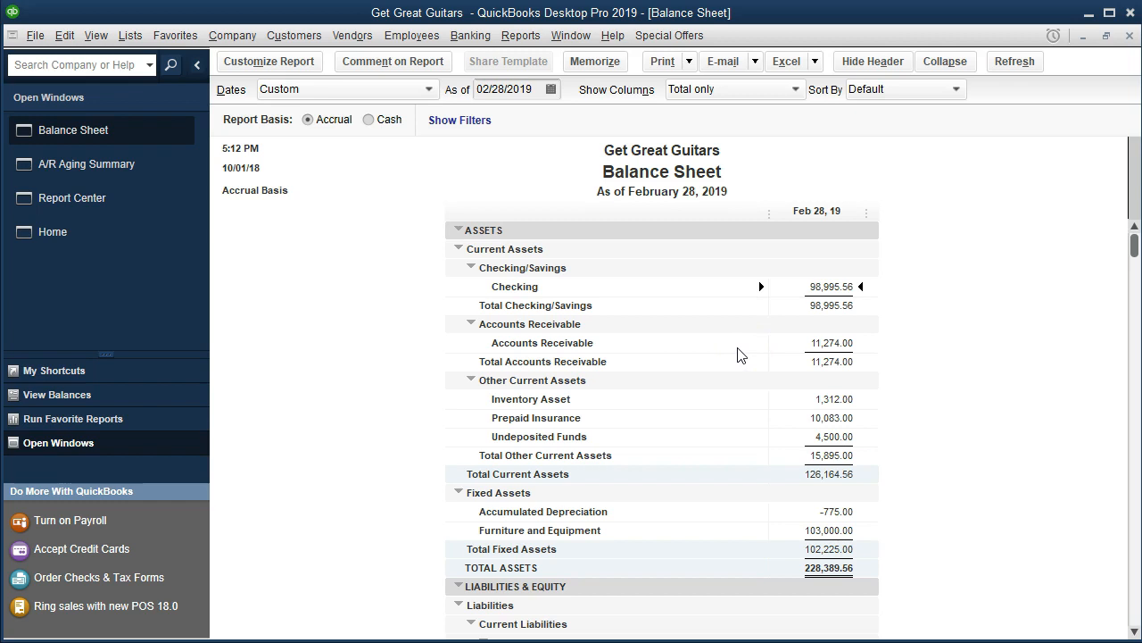
pyautogui.click(819, 344)
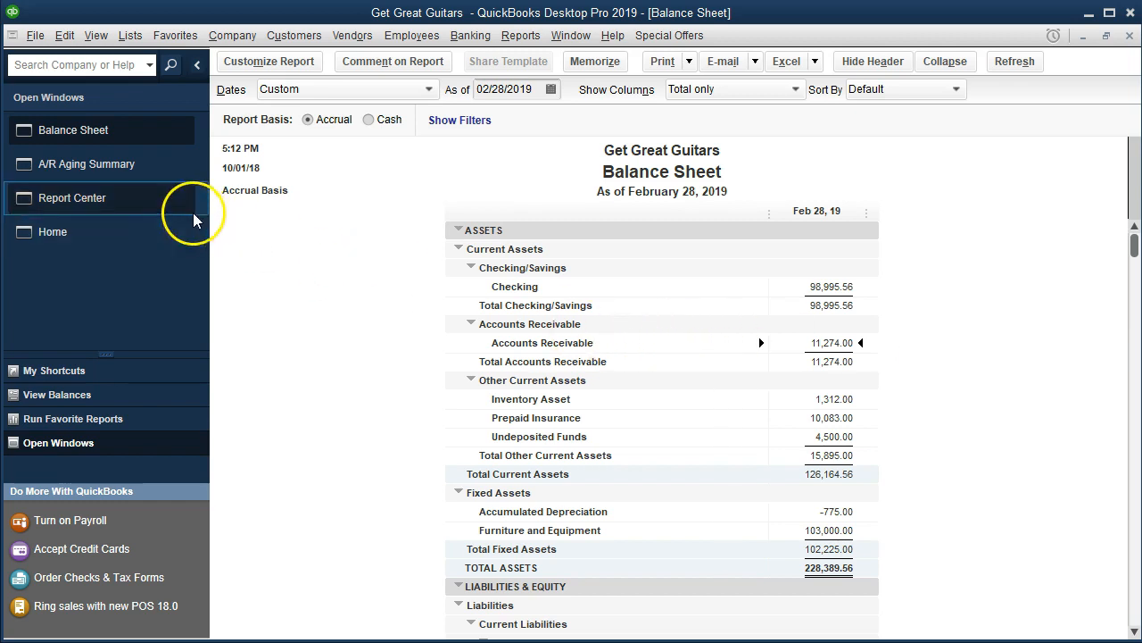
# - Return to the A/R Aging Summary and examine the customer balances across the past-due aging columns
pyautogui.click(133, 170)
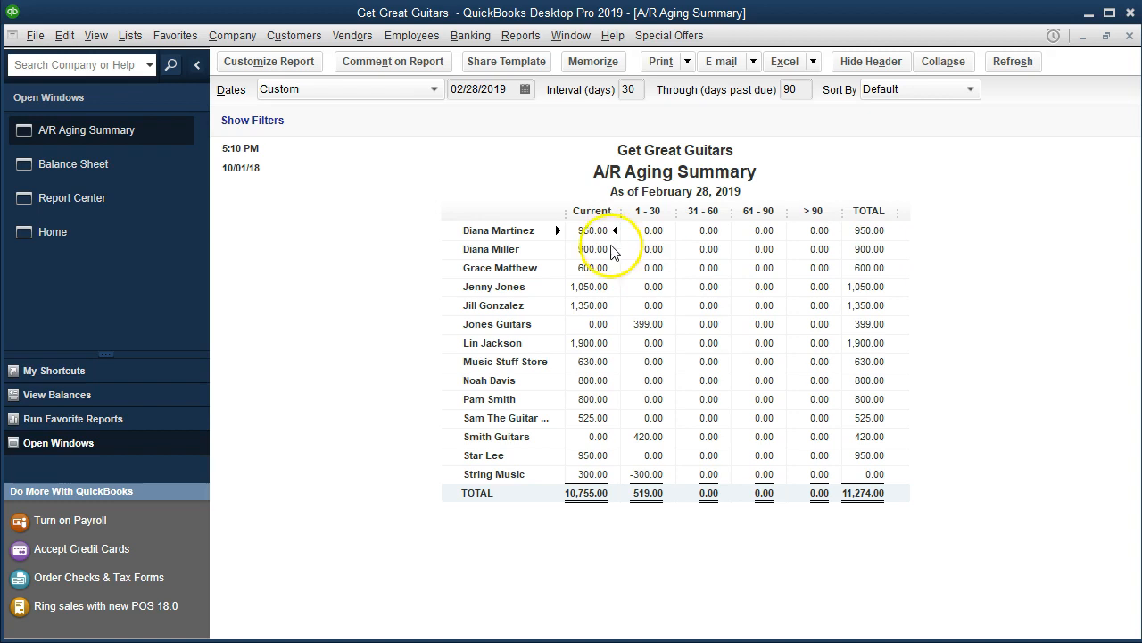
pyautogui.click(642, 324)
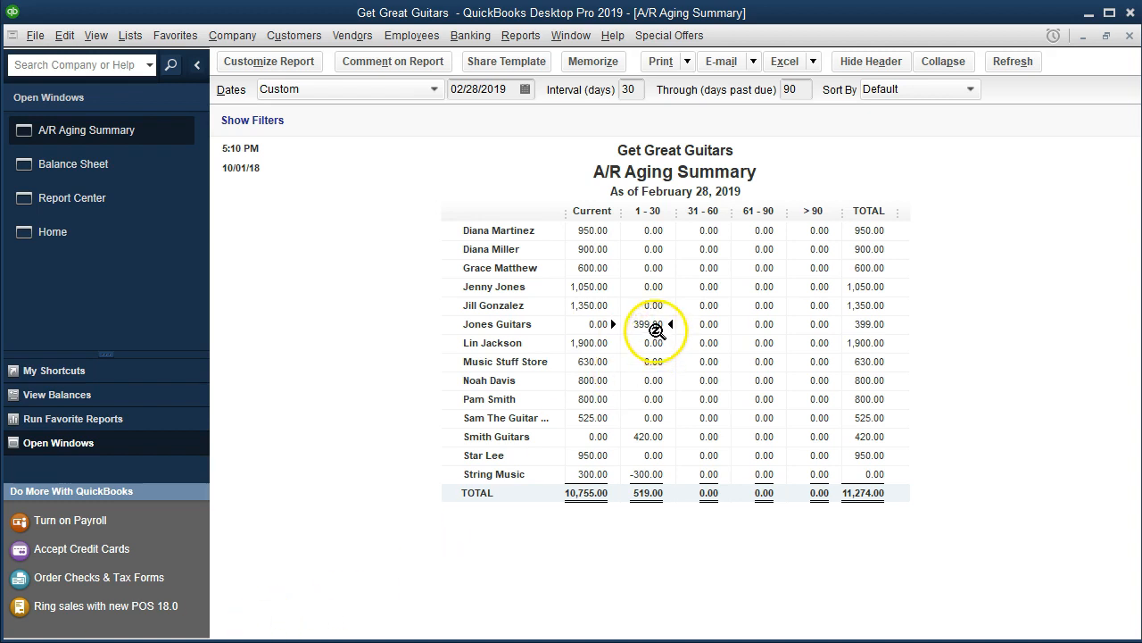
pyautogui.click(708, 340)
pyautogui.click(772, 347)
pyautogui.click(815, 347)
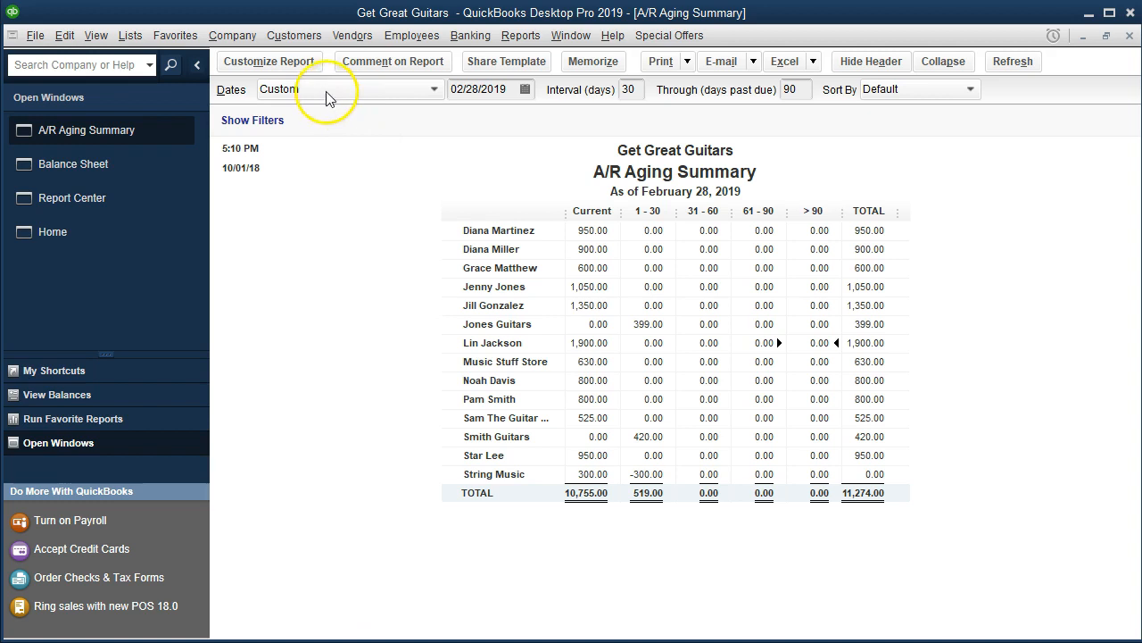
# - Customize the A/R Aging Summary's header to leave out Date Prepared and Time Prepared, keeping the subtitle
pyautogui.click(299, 62)
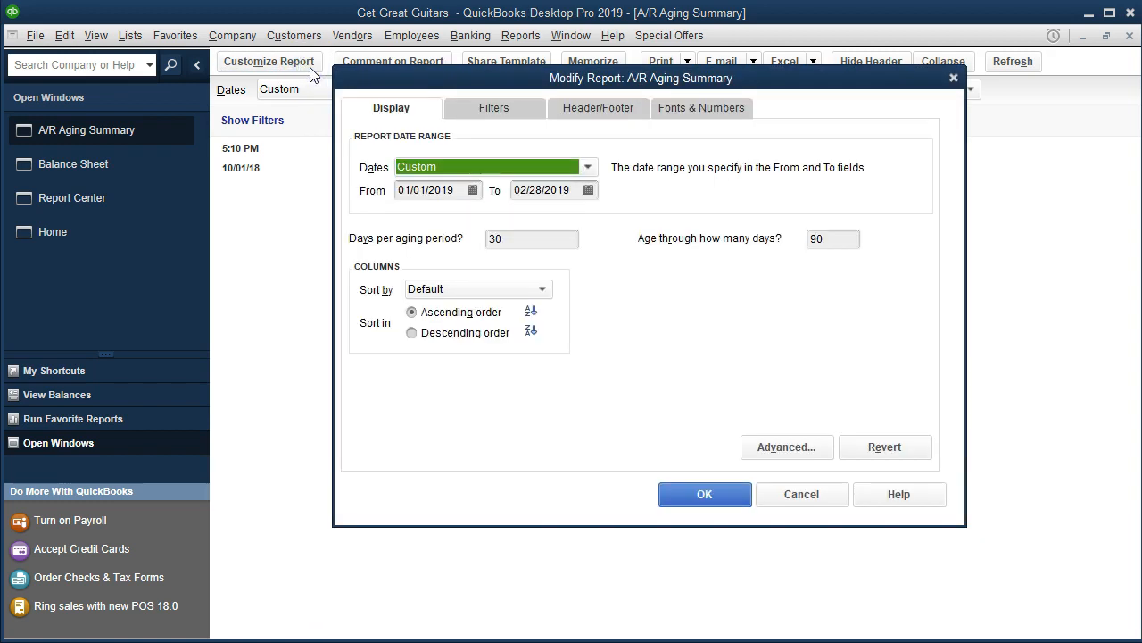
pyautogui.click(577, 111)
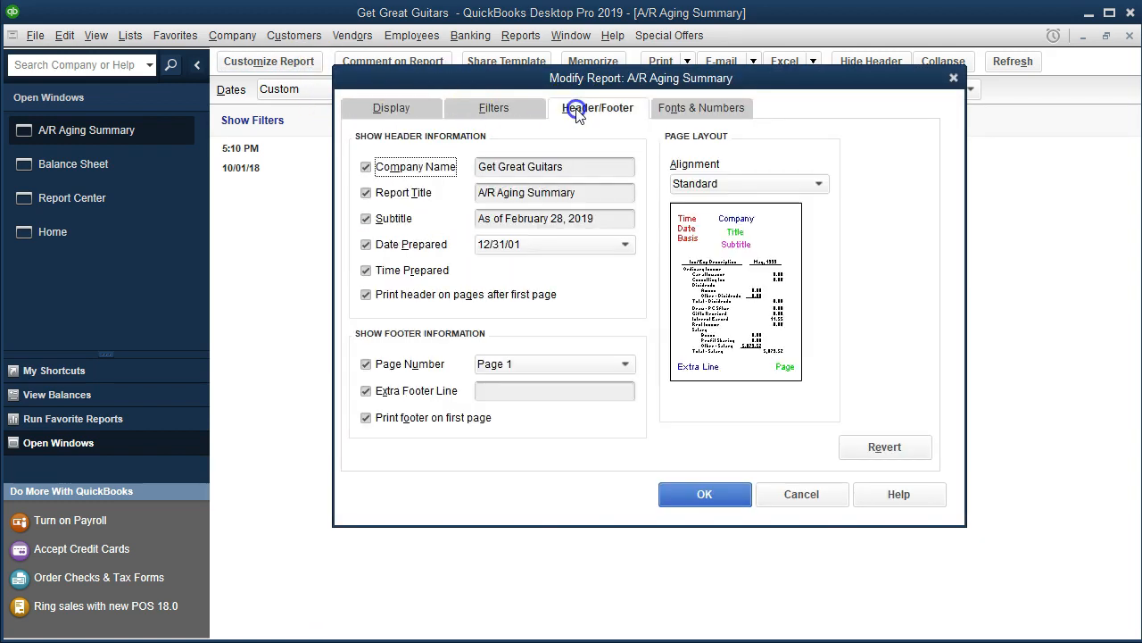
pyautogui.click(365, 221)
pyautogui.click(365, 222)
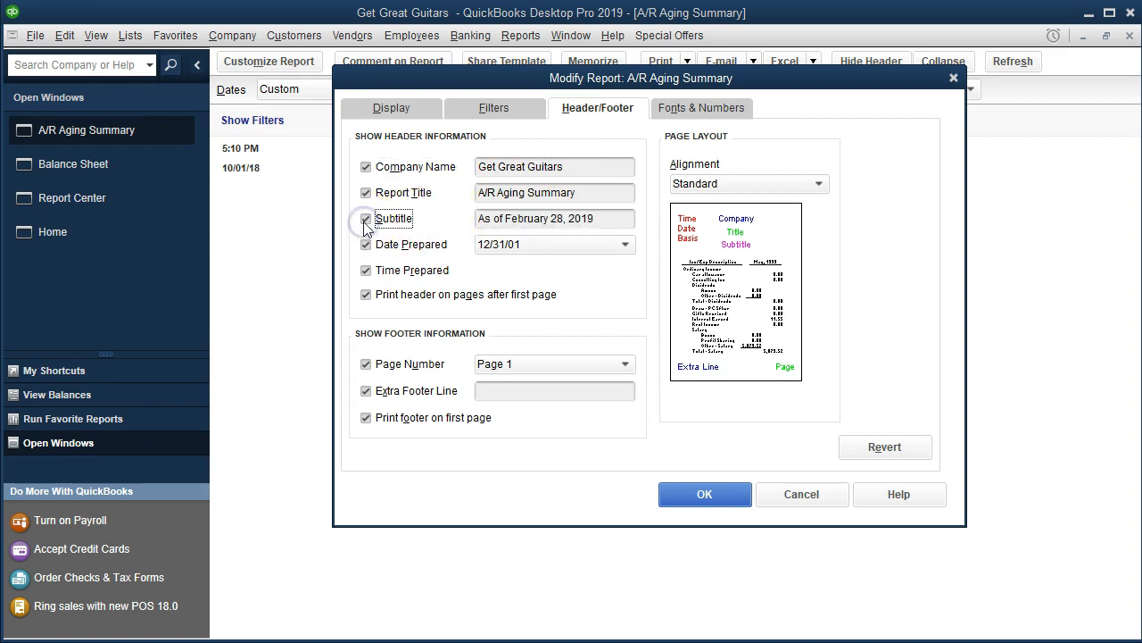
pyautogui.click(366, 245)
pyautogui.click(366, 269)
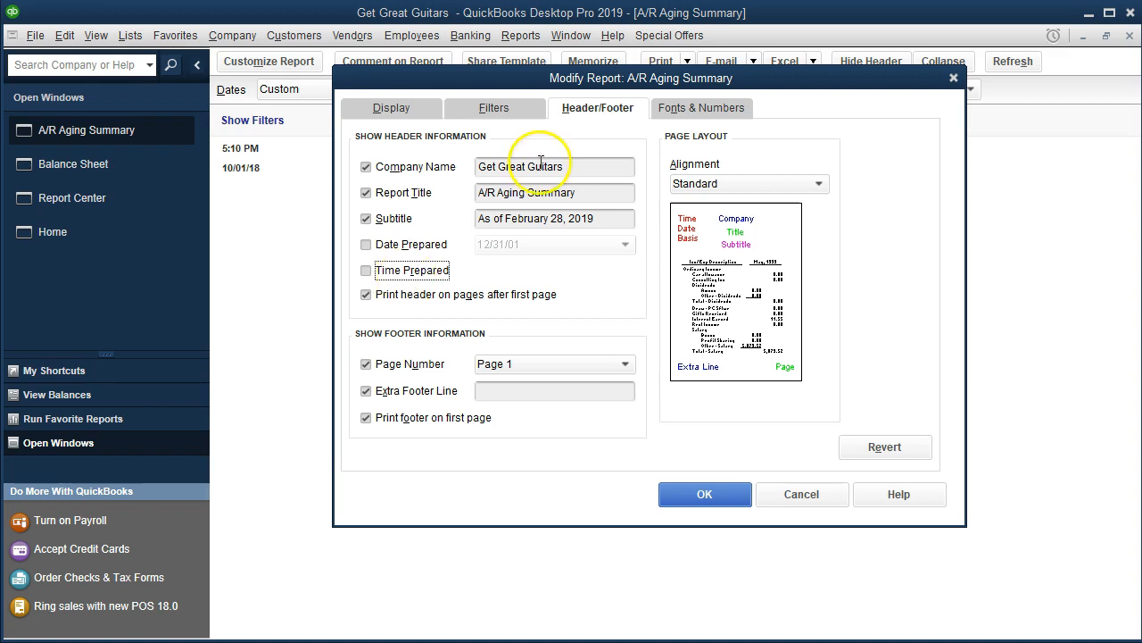
# - Fill in the report's extra footer line with the person's last name
pyautogui.moveTo(499, 92); pyautogui.dragTo(494, 143)
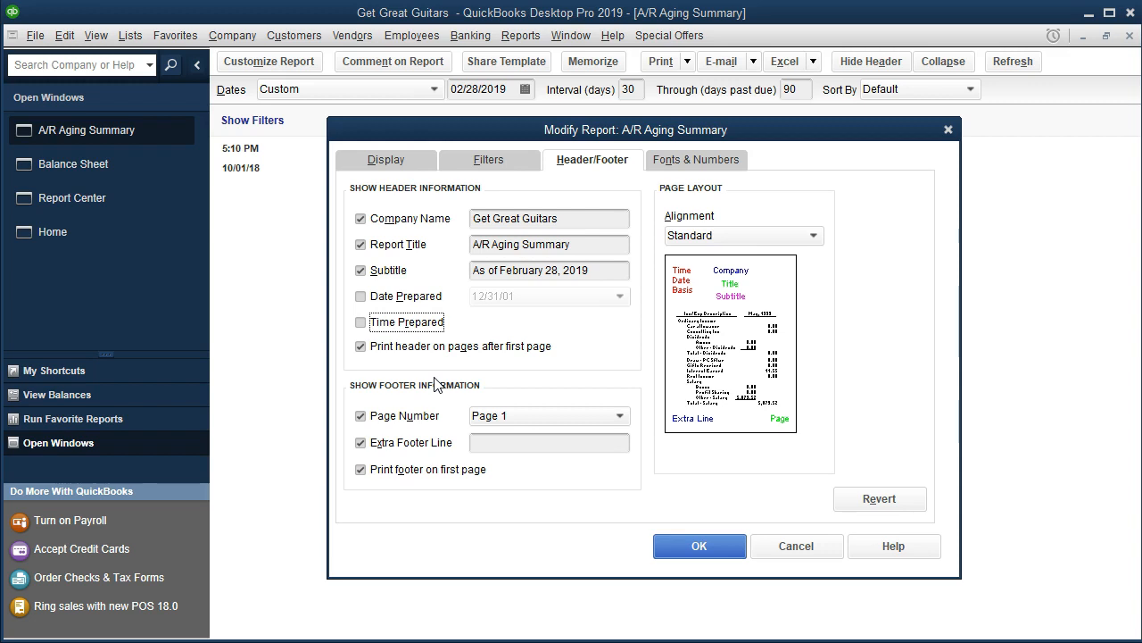
pyautogui.click(502, 442)
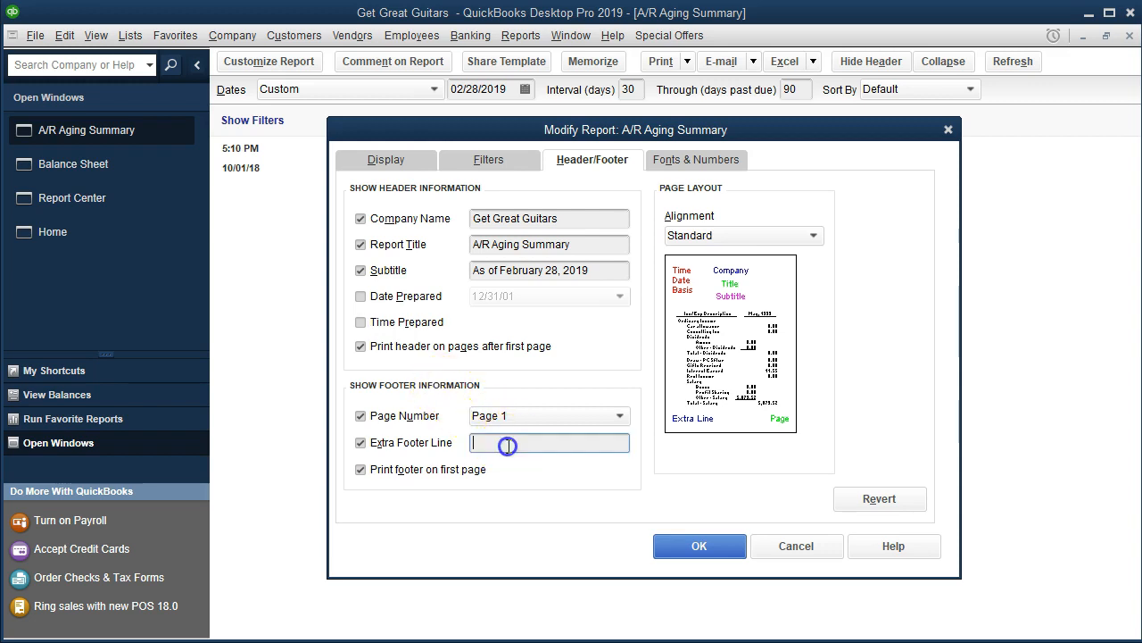
pyautogui.write('Smith')
# - Format the report's negative numbers in parentheses and bright red, show all numbers without cents, and apply the customization
pyautogui.click(714, 168)
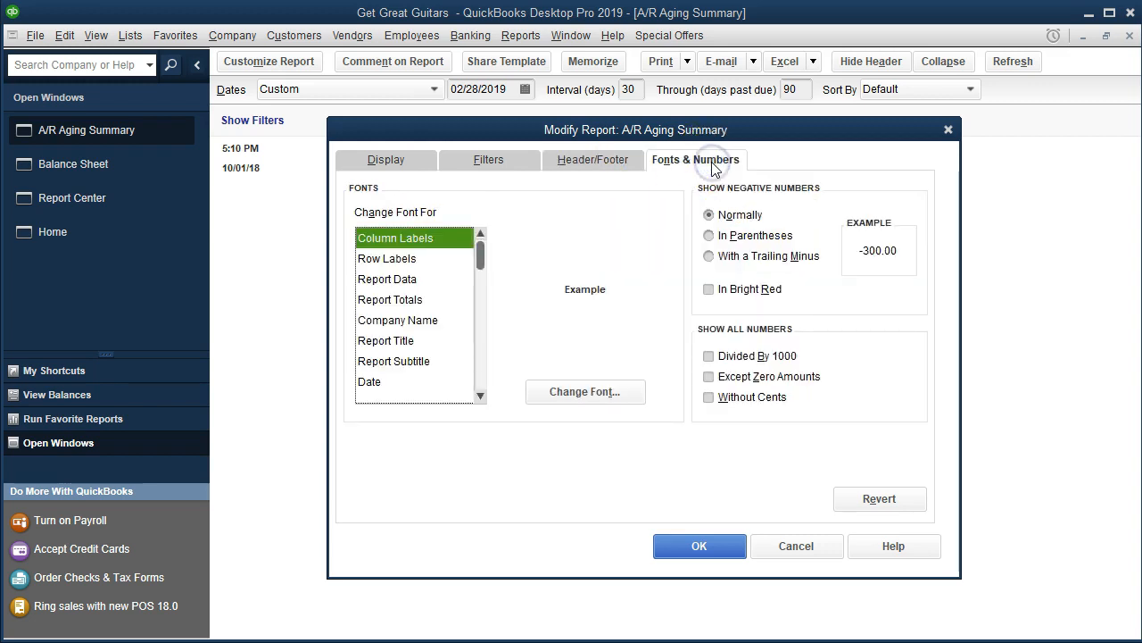
pyautogui.click(708, 237)
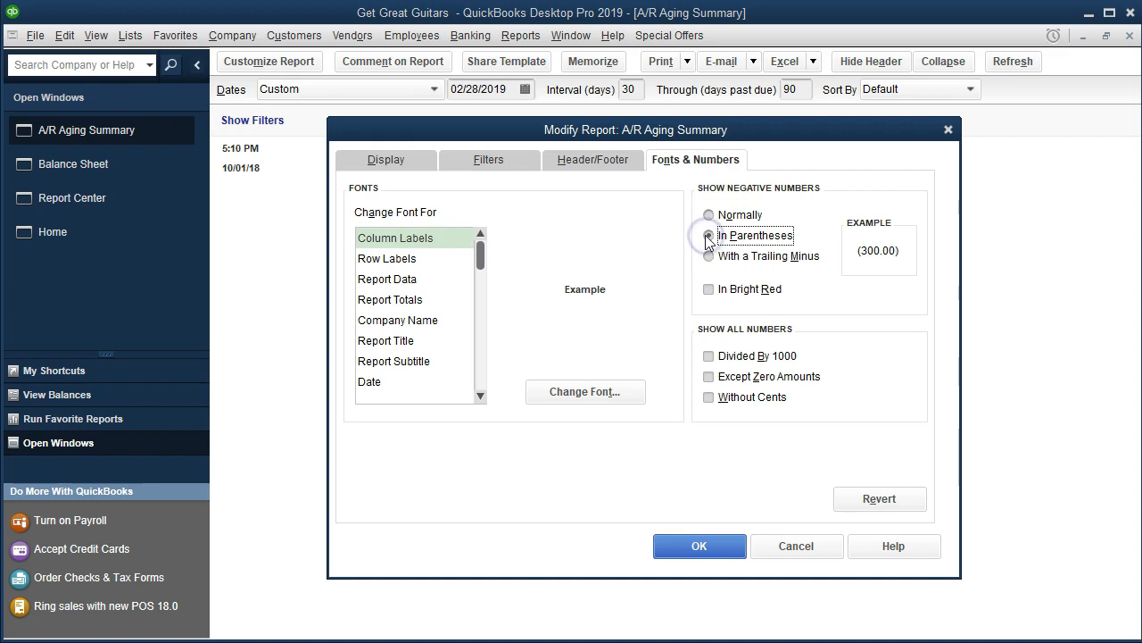
pyautogui.click(711, 291)
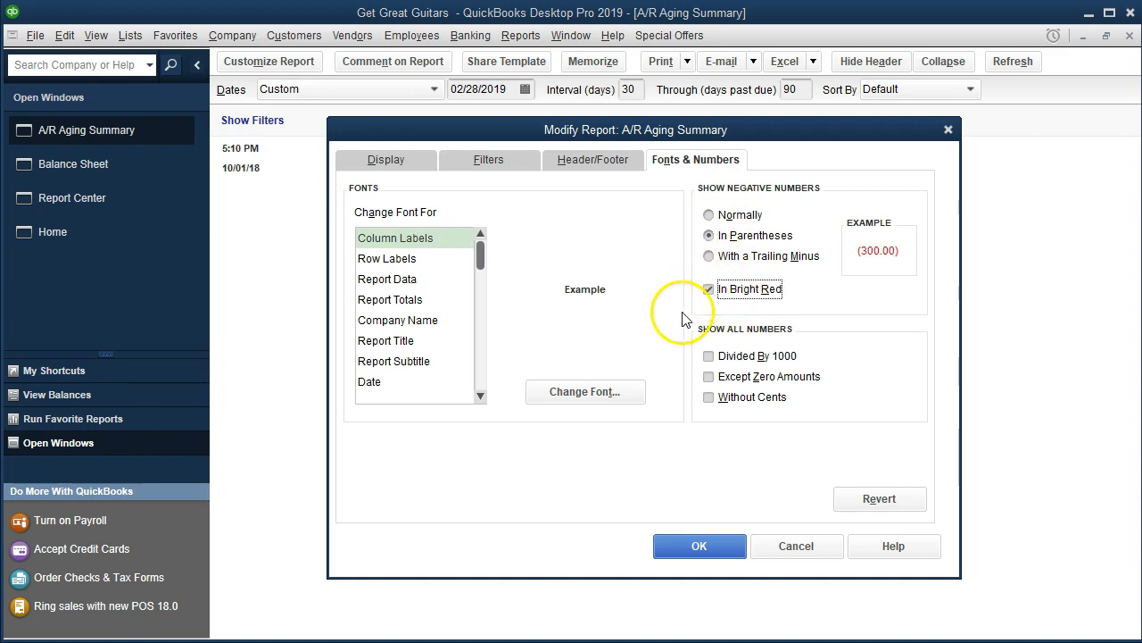
pyautogui.click(708, 397)
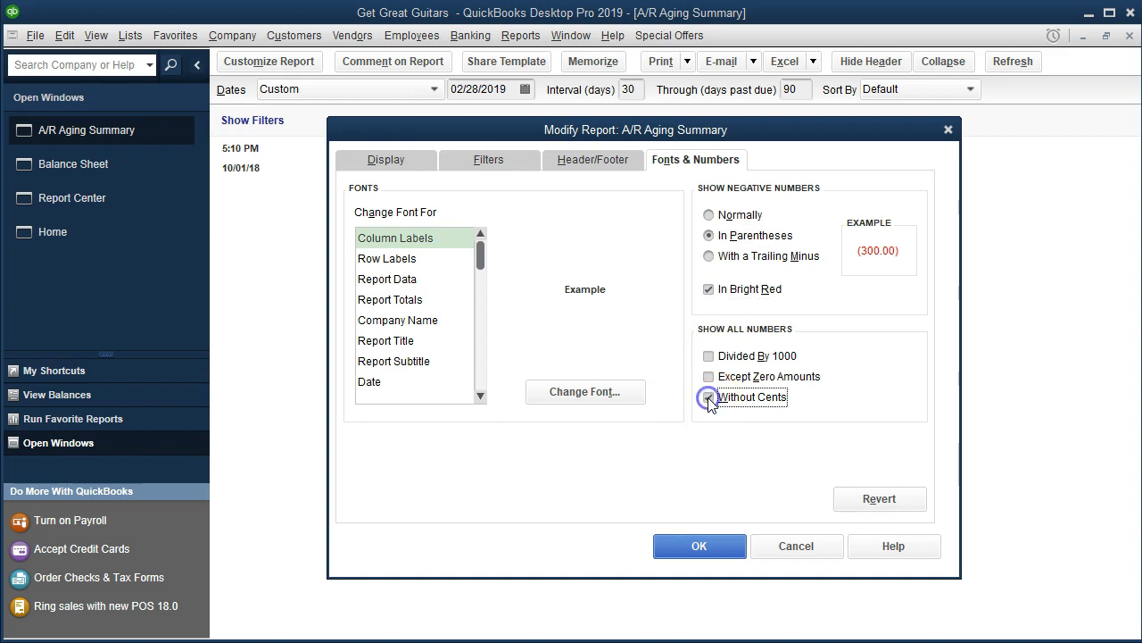
pyautogui.click(721, 545)
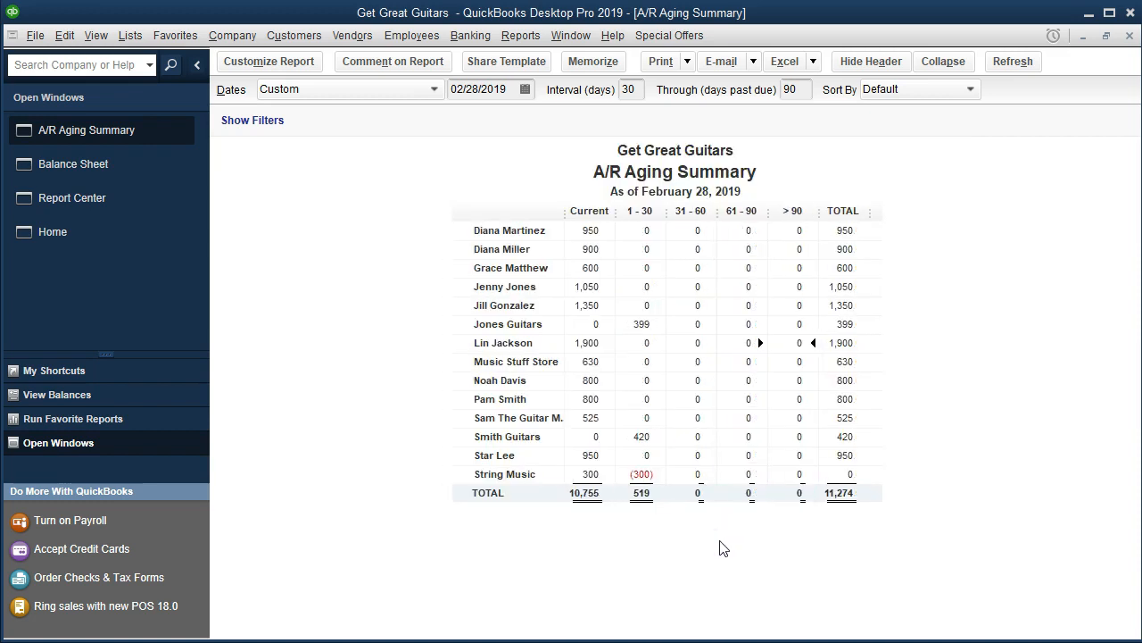
pyautogui.click(664, 482)
# - Export the A/R Aging Summary to a new worksheet in the existing workbook Section 4 Reports.xlsx from the Section 4 folder
pyautogui.click(814, 61)
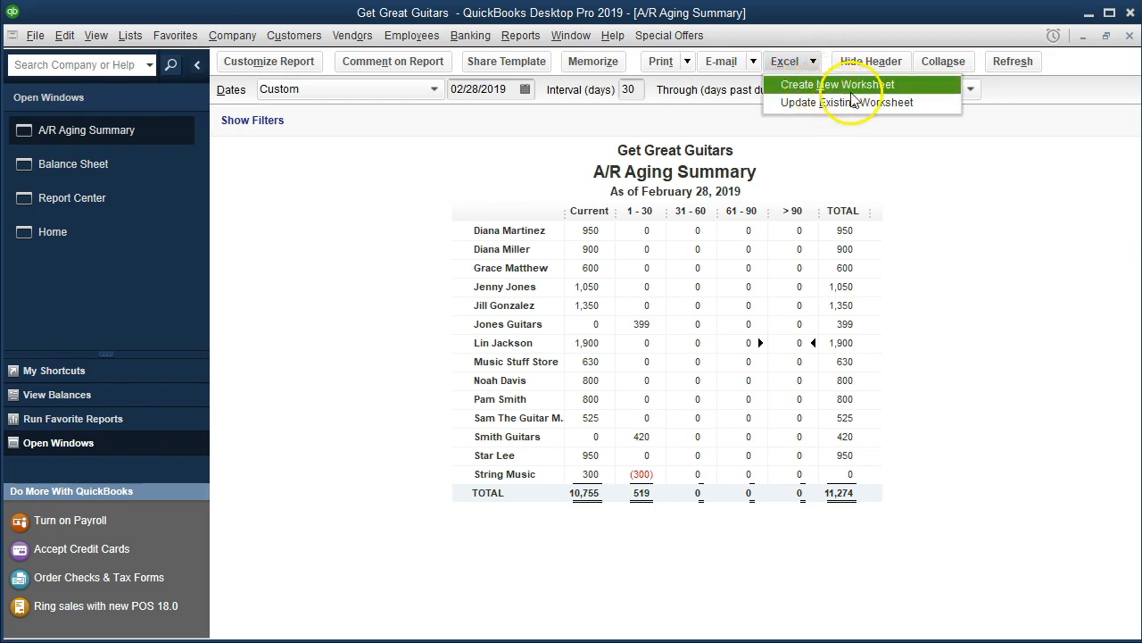
pyautogui.click(899, 85)
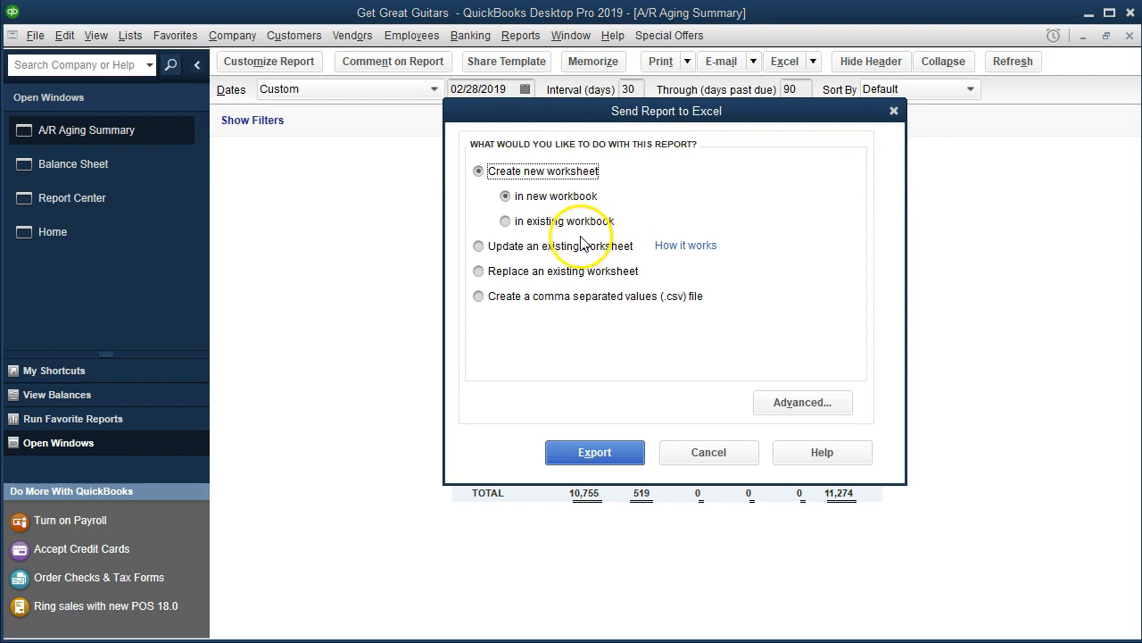
pyautogui.click(558, 223)
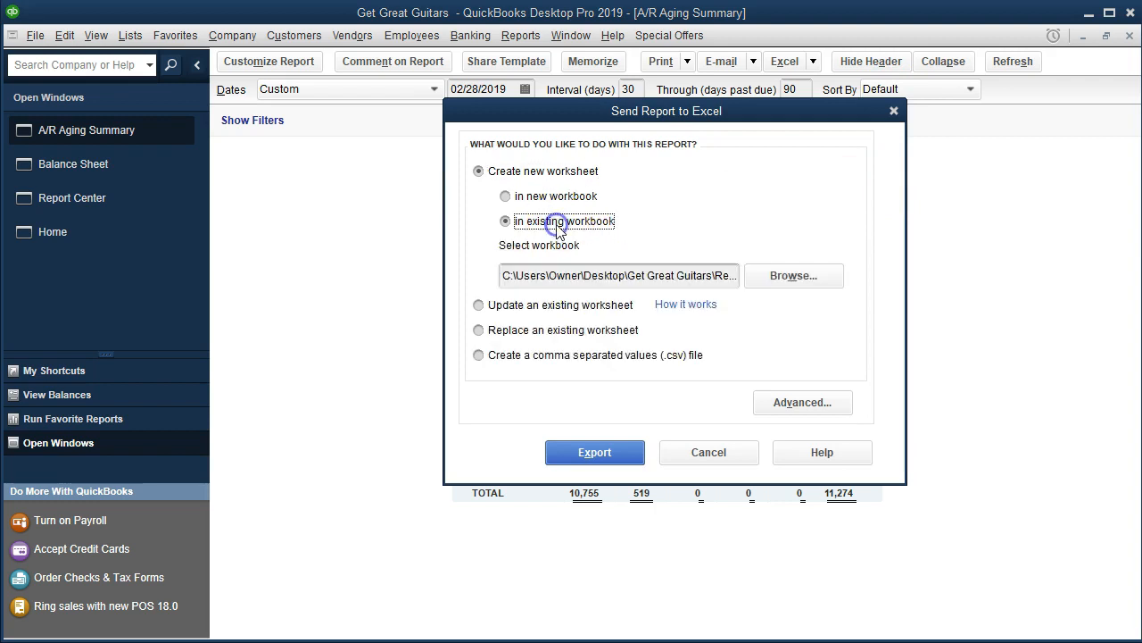
pyautogui.click(798, 287)
pyautogui.click(762, 165)
pyautogui.click(764, 185)
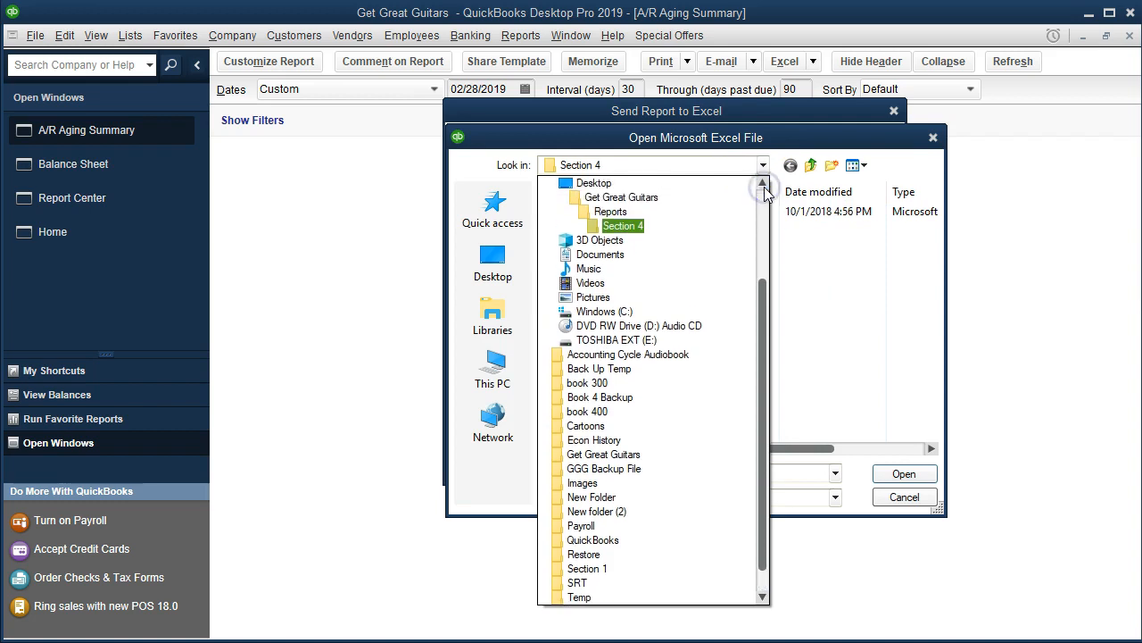
pyautogui.click(724, 225)
pyautogui.click(596, 219)
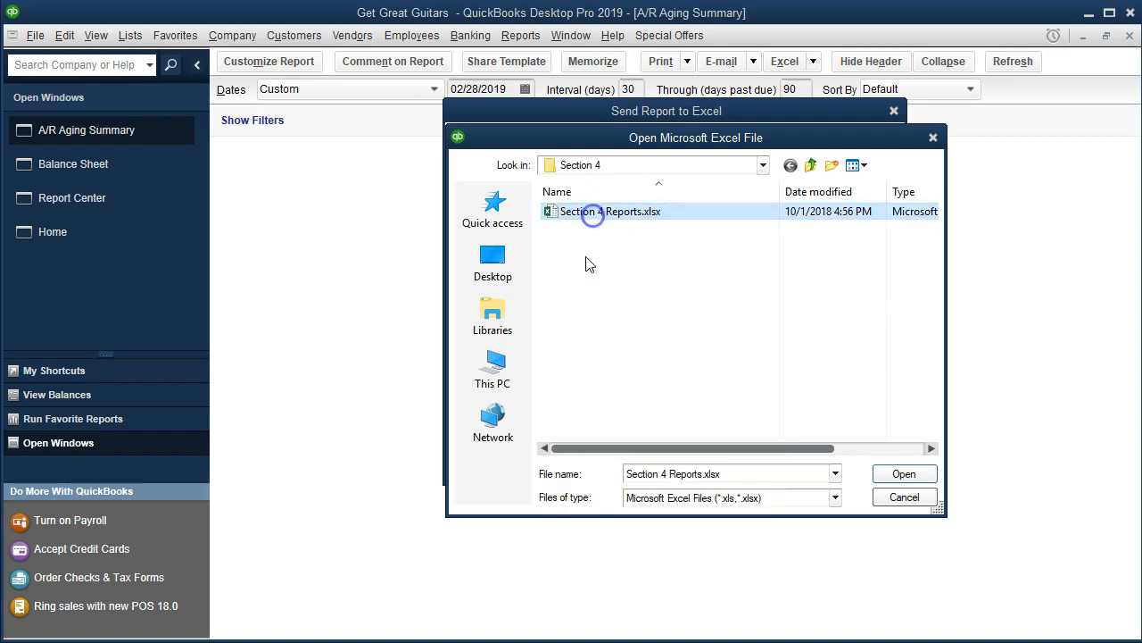
pyautogui.doubleClick(589, 222)
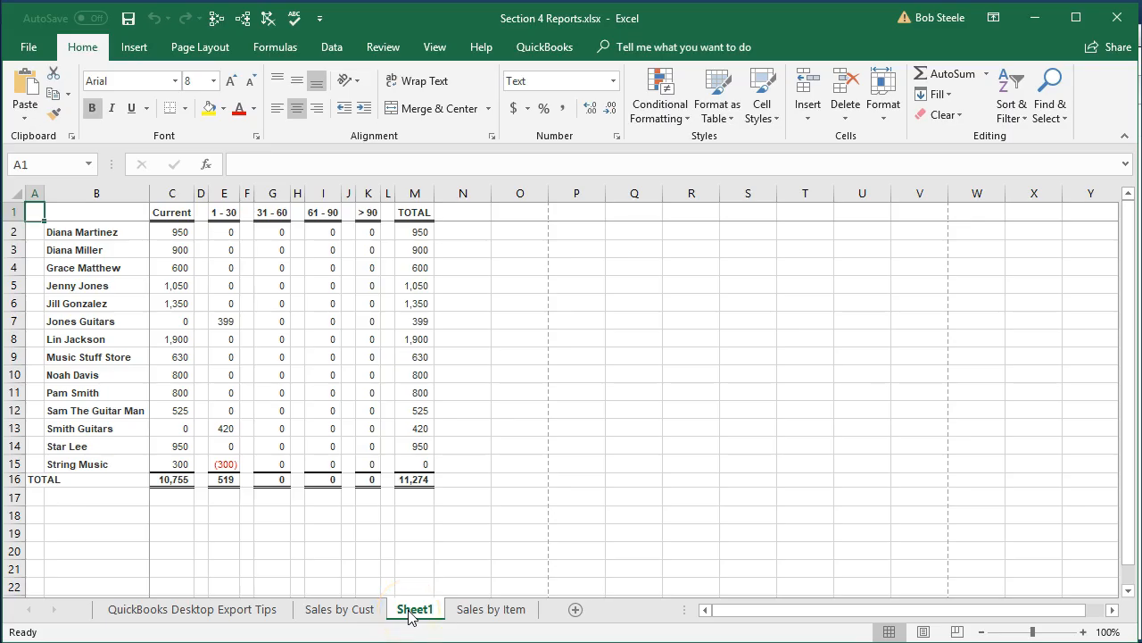
# - Move the exported worksheet Sheet1 after the Sales by Item sheet and rename it AR aging
pyautogui.moveTo(409, 615); pyautogui.dragTo(561, 604)
pyautogui.hotkey('alt', 'h')
pyautogui.write('orAR aging')
pyautogui.click(563, 410)
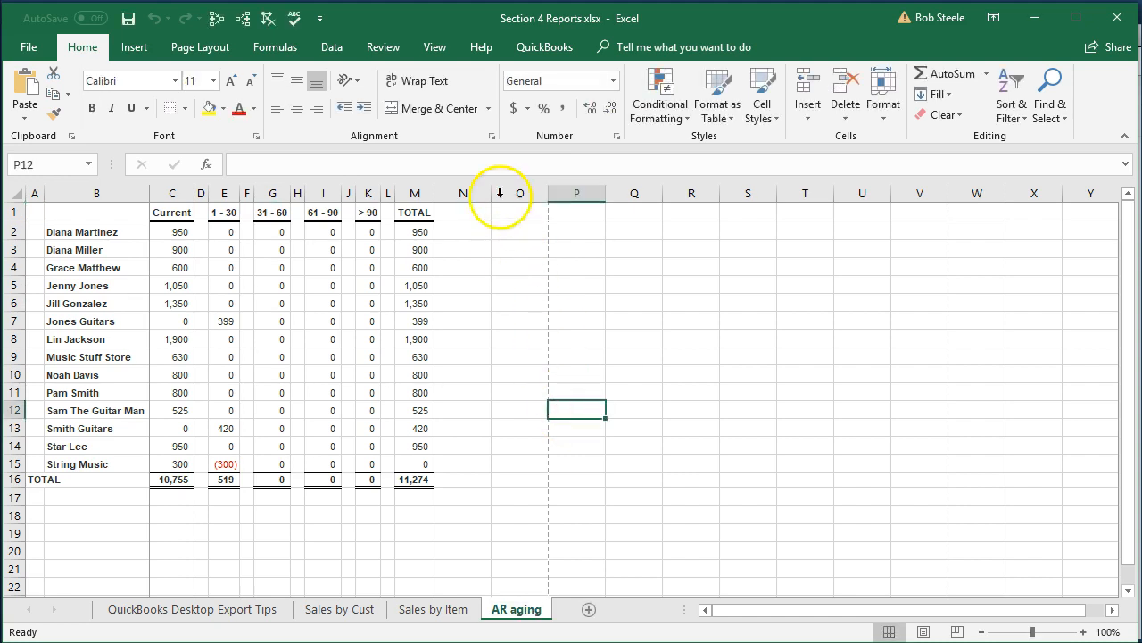
# - Check the AR aging sheet's header in Page Layout view, then return to Normal view
pyautogui.click(437, 52)
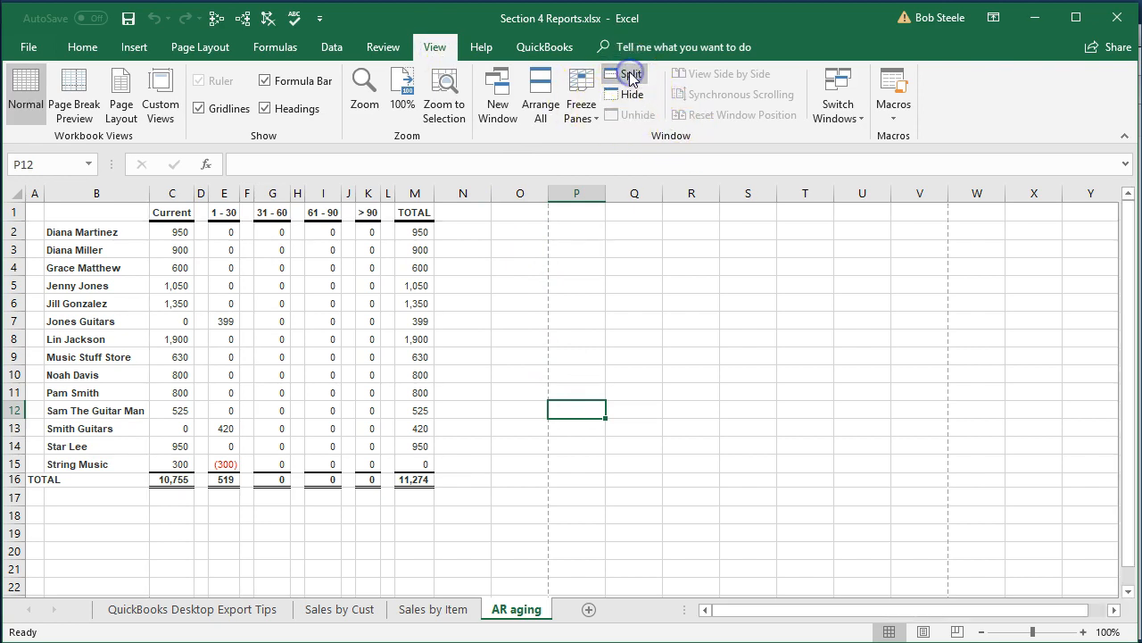
pyautogui.click(924, 632)
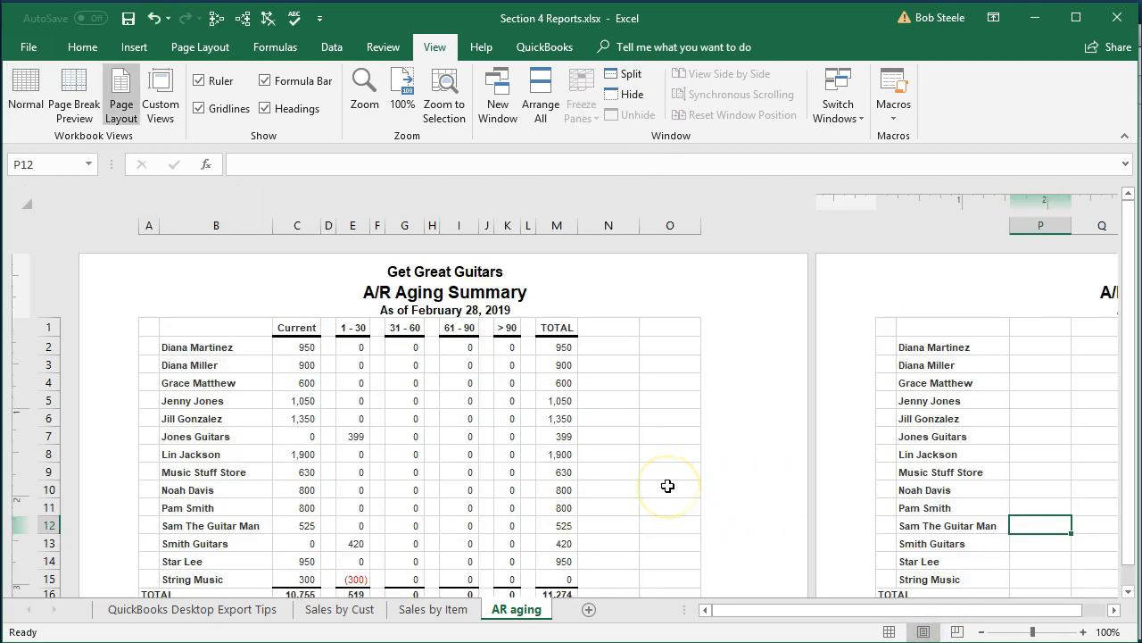
pyautogui.click(889, 632)
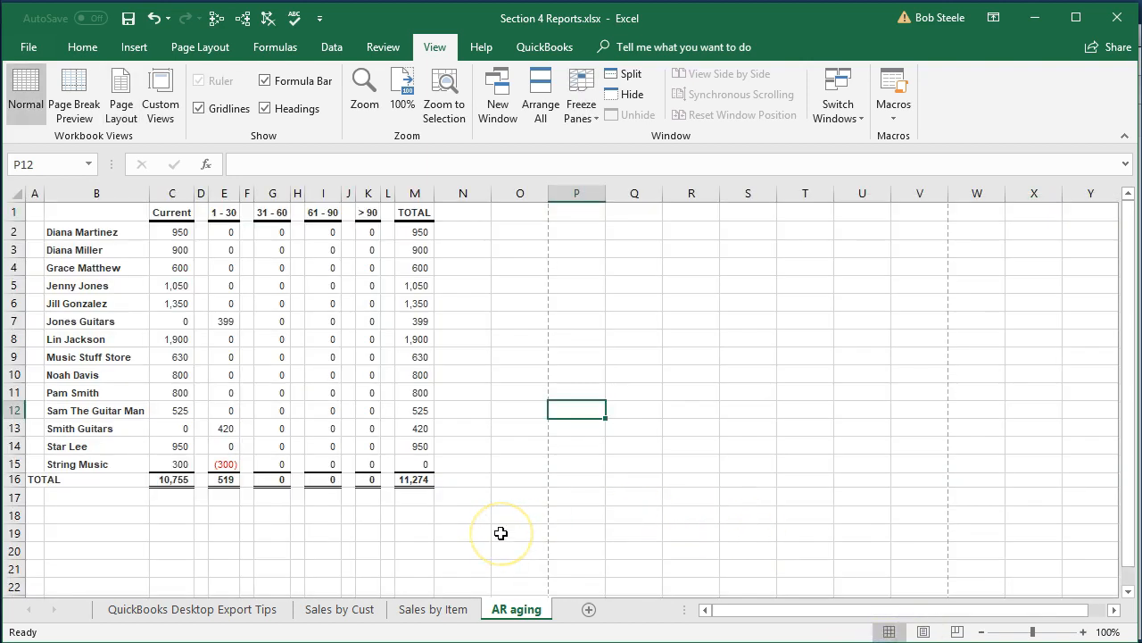
# - Delete the QuickBooks Desktop Export Tips sheet and return to the AR aging sheet
pyautogui.click(201, 612)
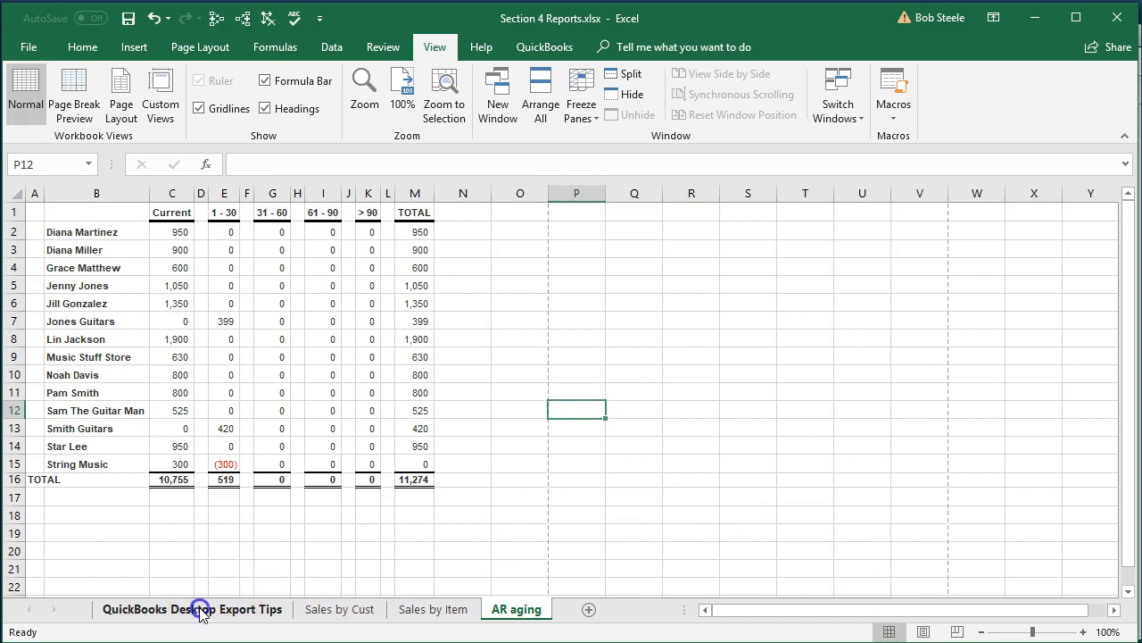
pyautogui.rightClick(201, 611)
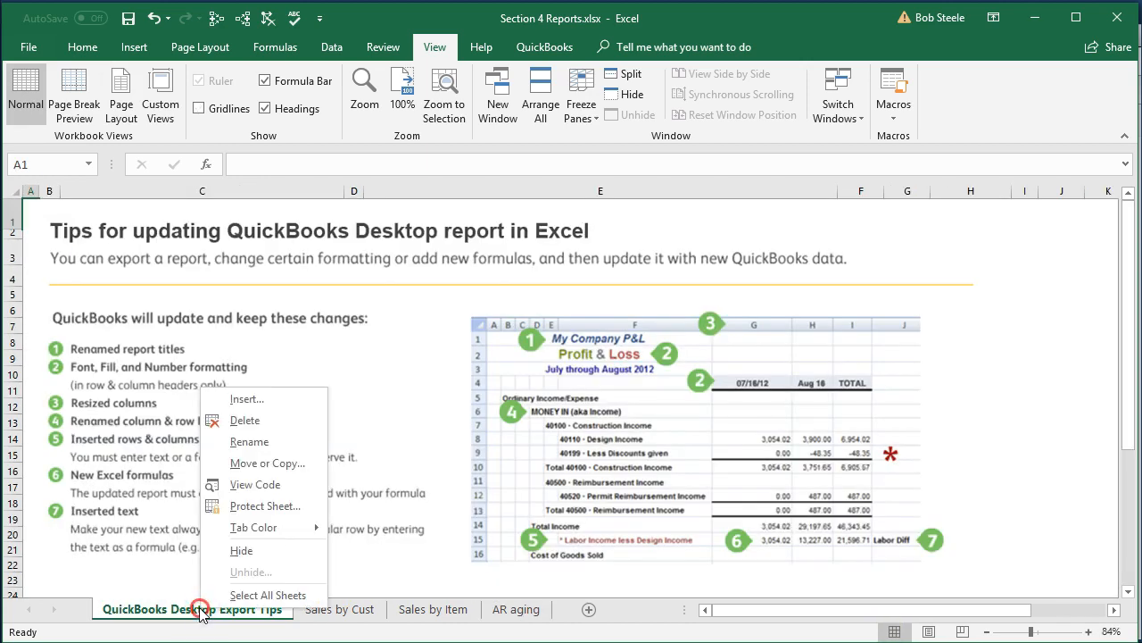
pyautogui.click(250, 429)
pyautogui.click(546, 358)
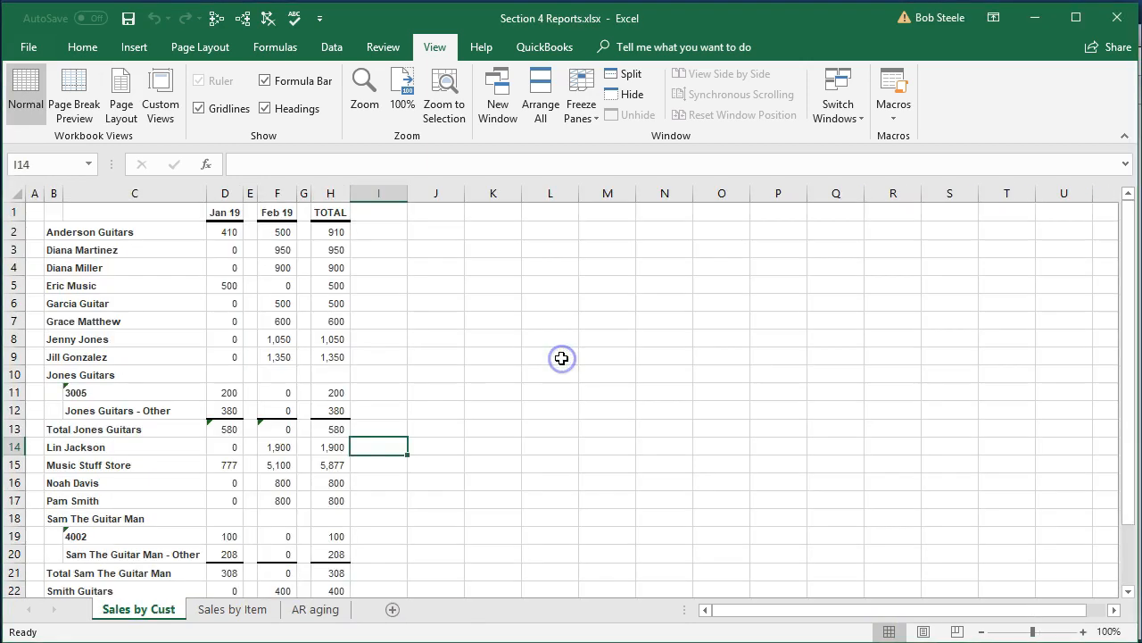
pyautogui.click(306, 608)
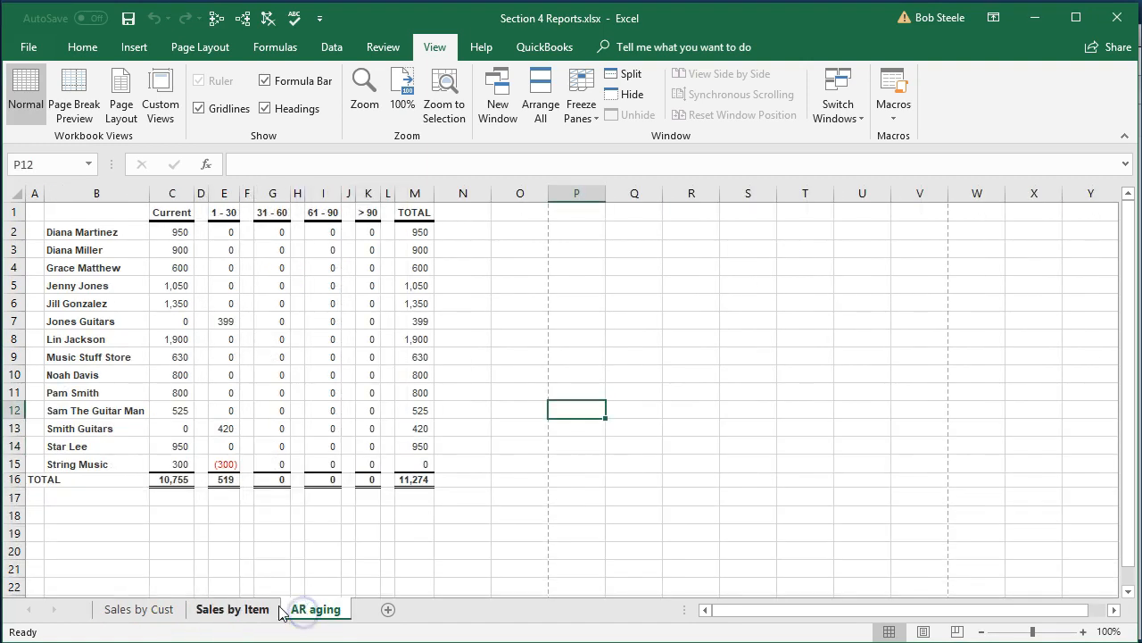
# - Preview the printout of the AR aging sheet and of the entire workbook, then return to the sheet without printing
pyautogui.click(27, 53)
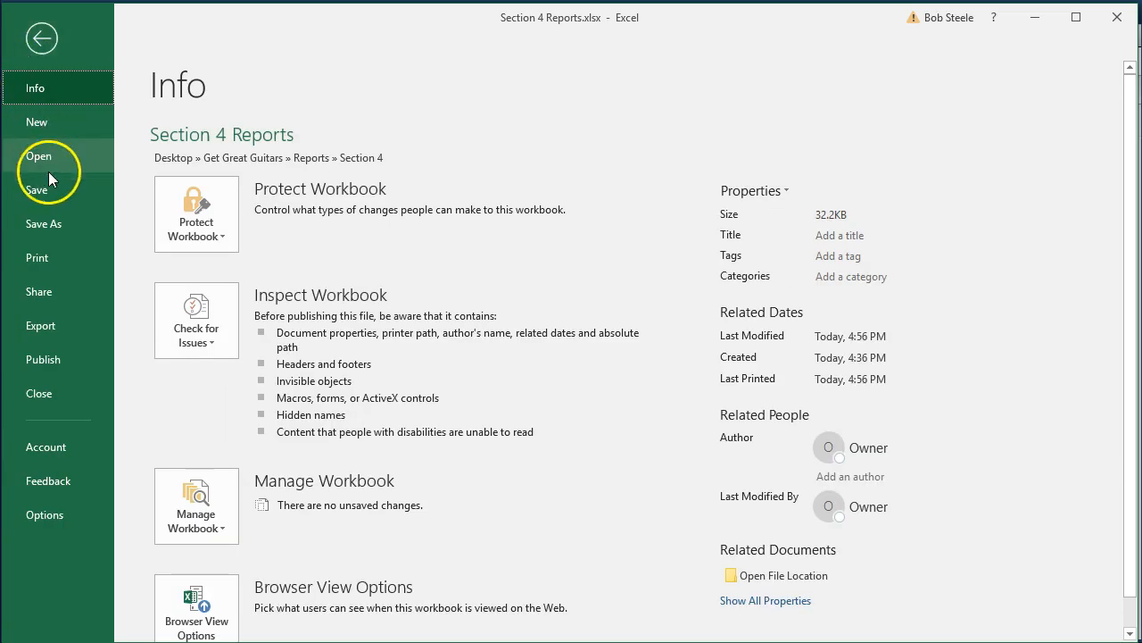
pyautogui.click(51, 257)
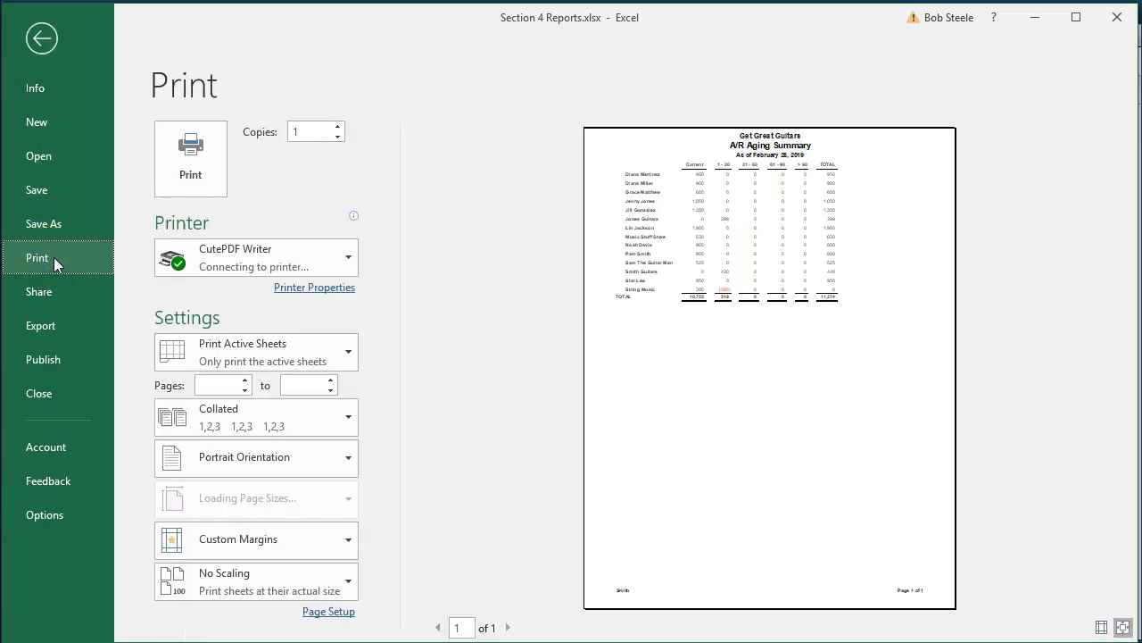
pyautogui.click(284, 362)
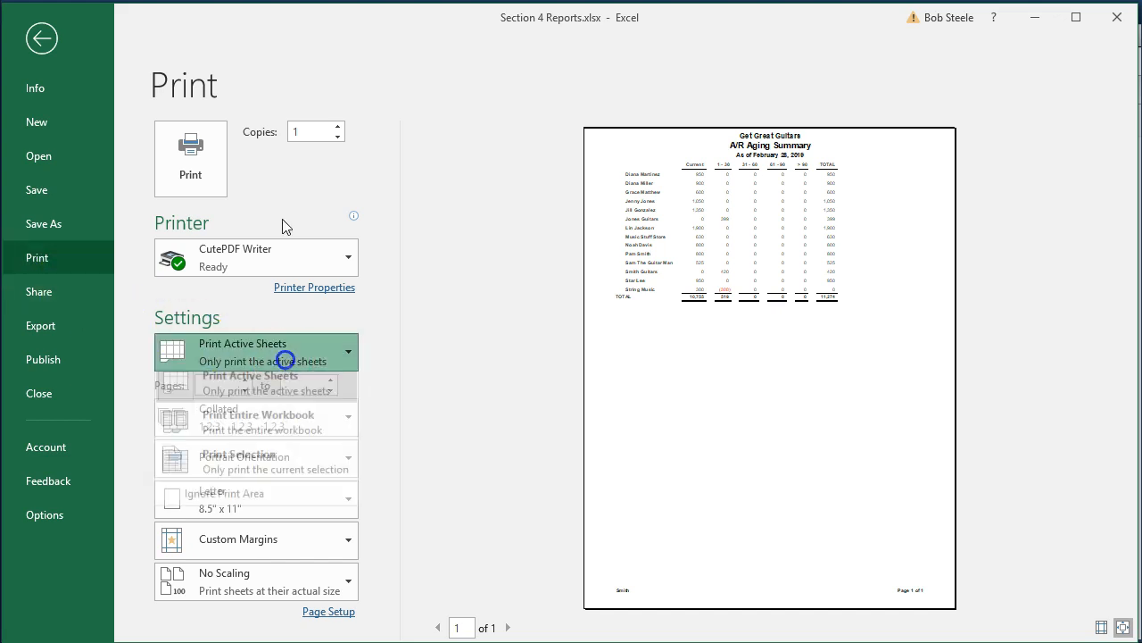
pyautogui.click(279, 431)
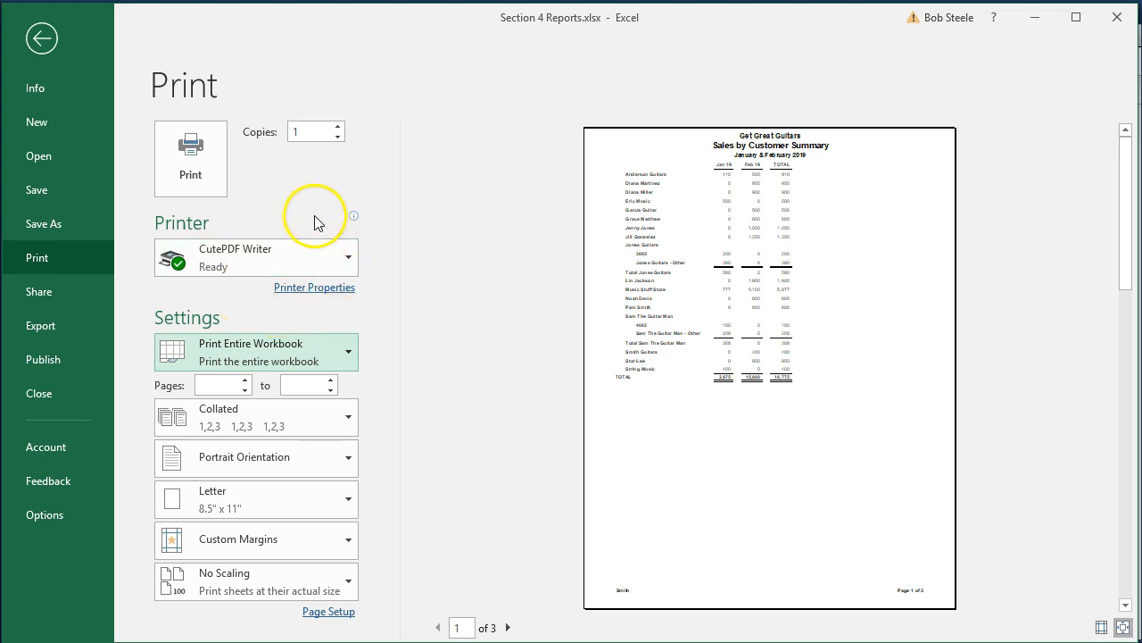
pyautogui.click(36, 52)
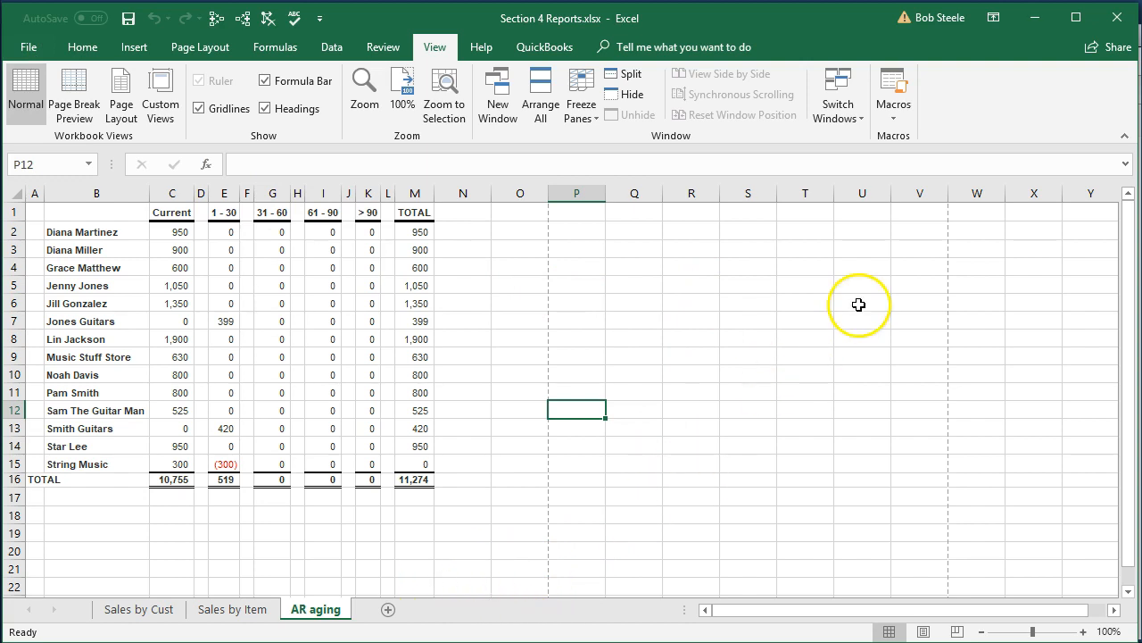
# - Close the Section 4 Reports workbook, saving the changes as a macro-free workbook
pyautogui.click(1113, 27)
pyautogui.click(522, 333)
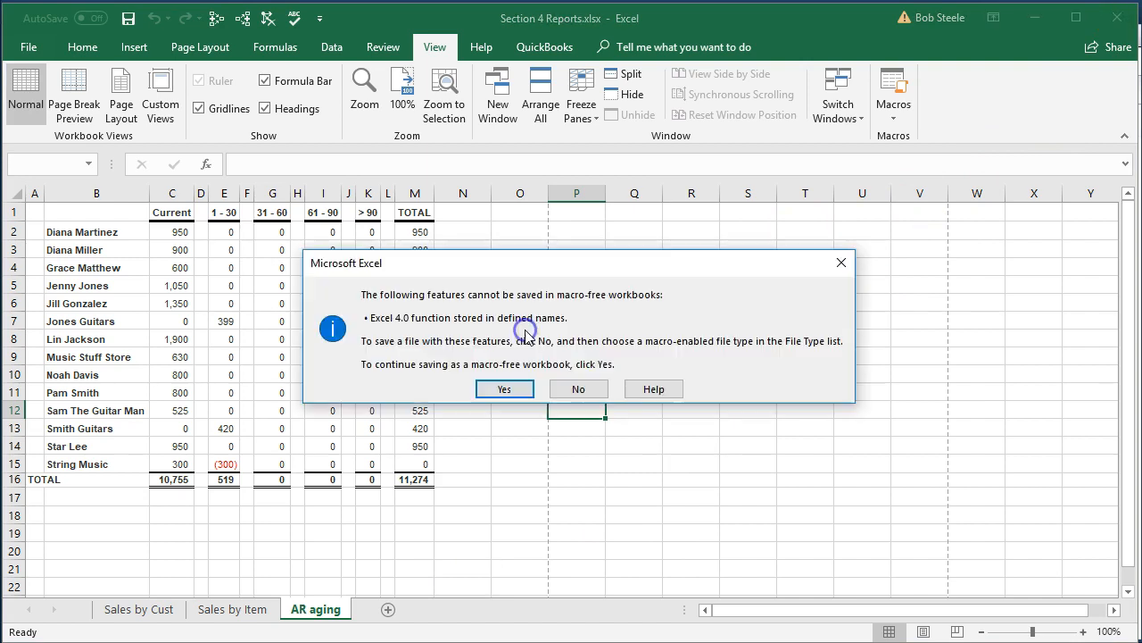
pyautogui.click(503, 389)
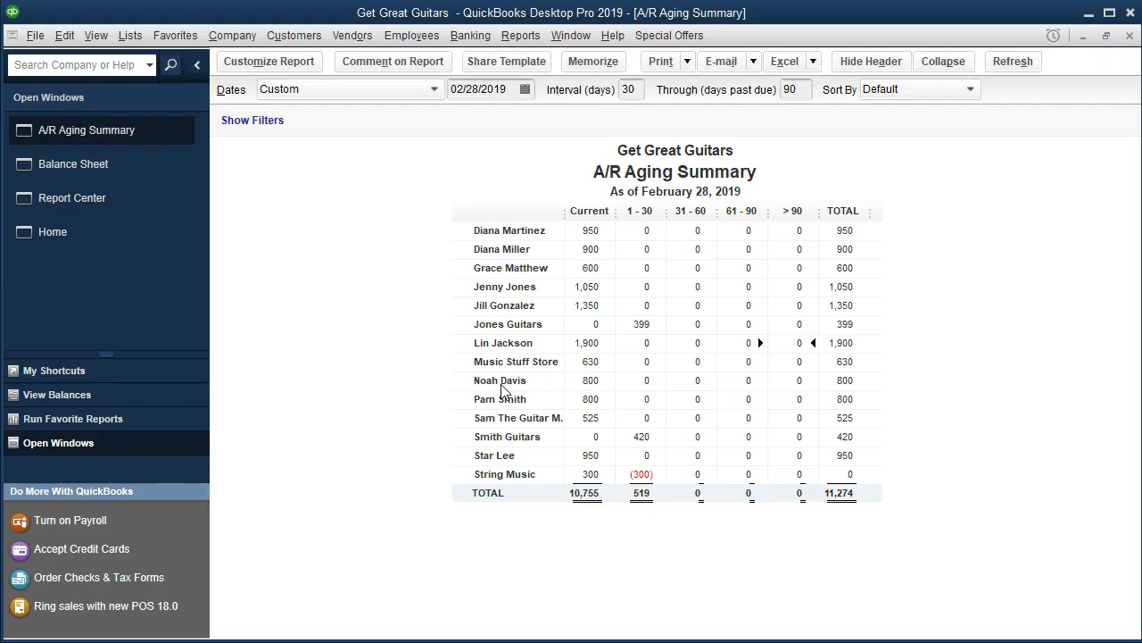
# - Print the A/R Aging Summary report in QuickBooks to CutePDF Writer, keeping Section 4 as the save folder
pyautogui.click(665, 61)
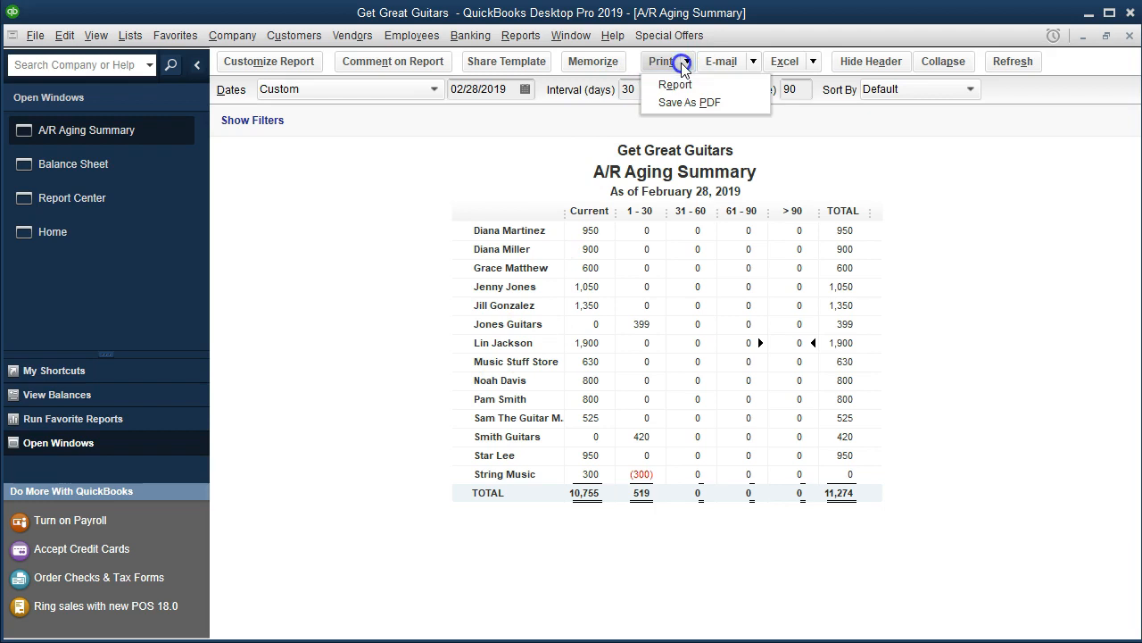
pyautogui.click(735, 85)
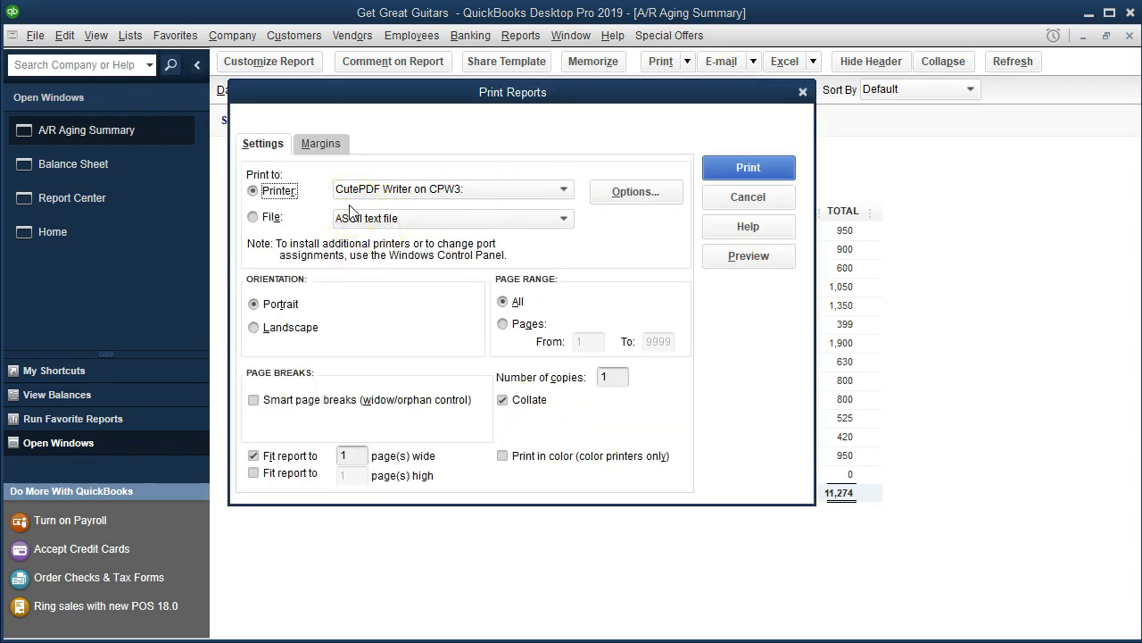
pyautogui.click(723, 167)
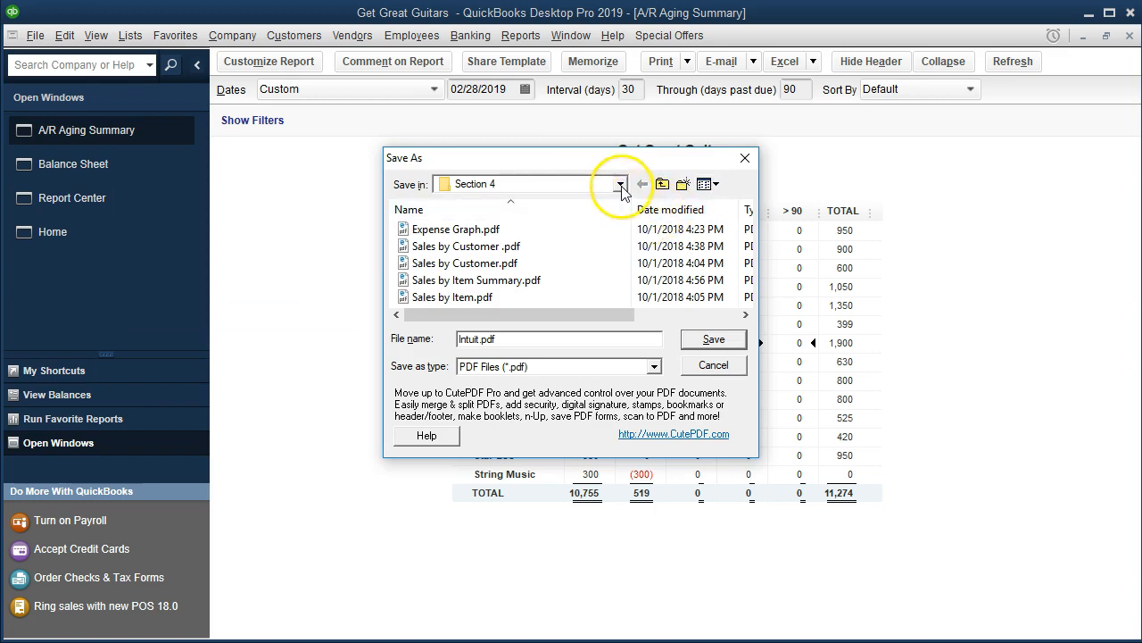
pyautogui.click(622, 184)
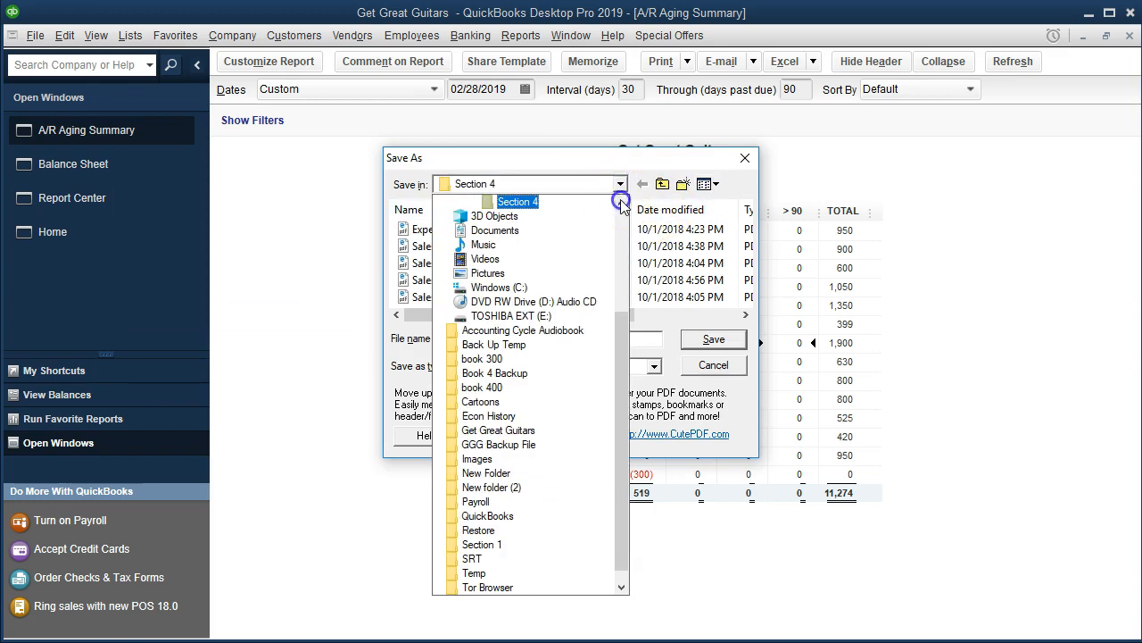
pyautogui.click(622, 202)
pyautogui.click(620, 185)
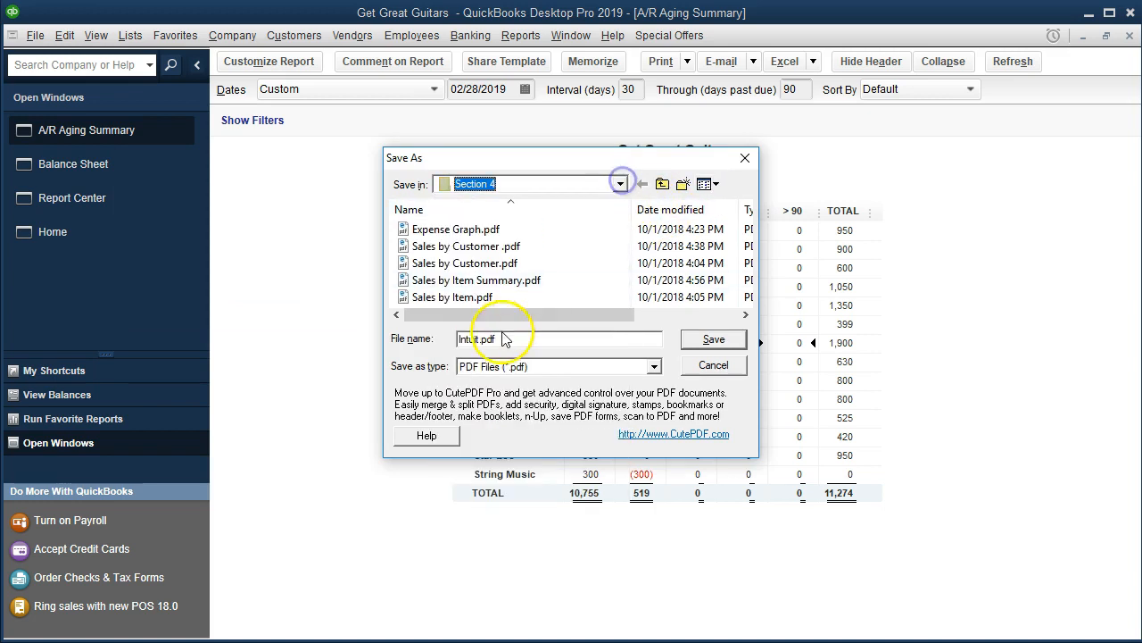
pyautogui.moveTo(534, 166); pyautogui.dragTo(631, 220)
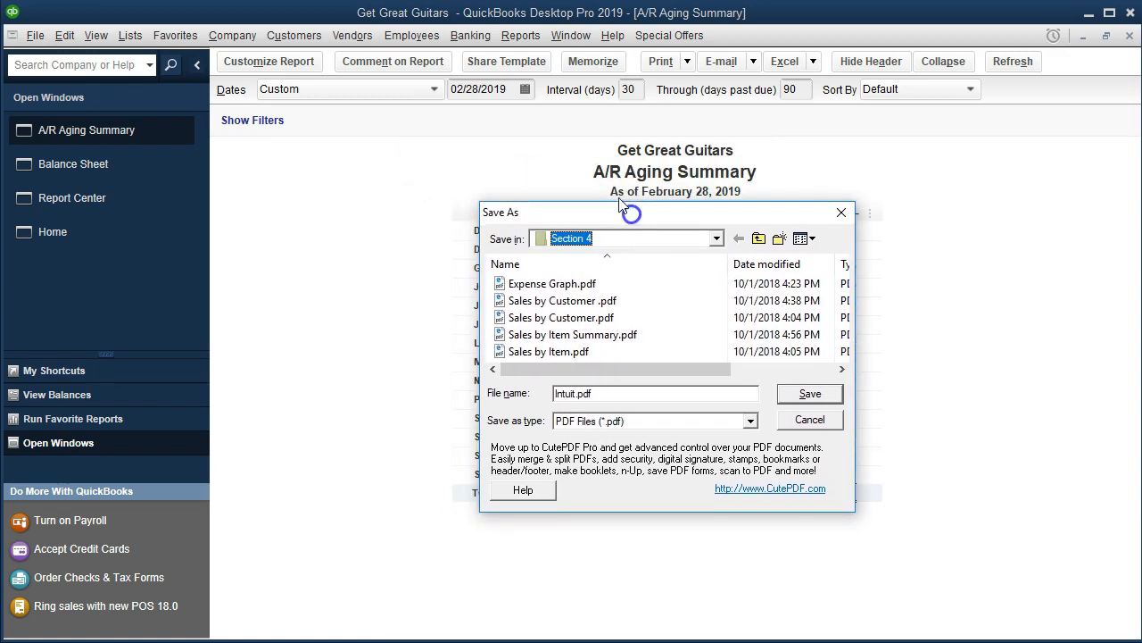
# - Name the PDF AR Aging Summary and save it in the Section 4 folder
pyautogui.click(572, 394)
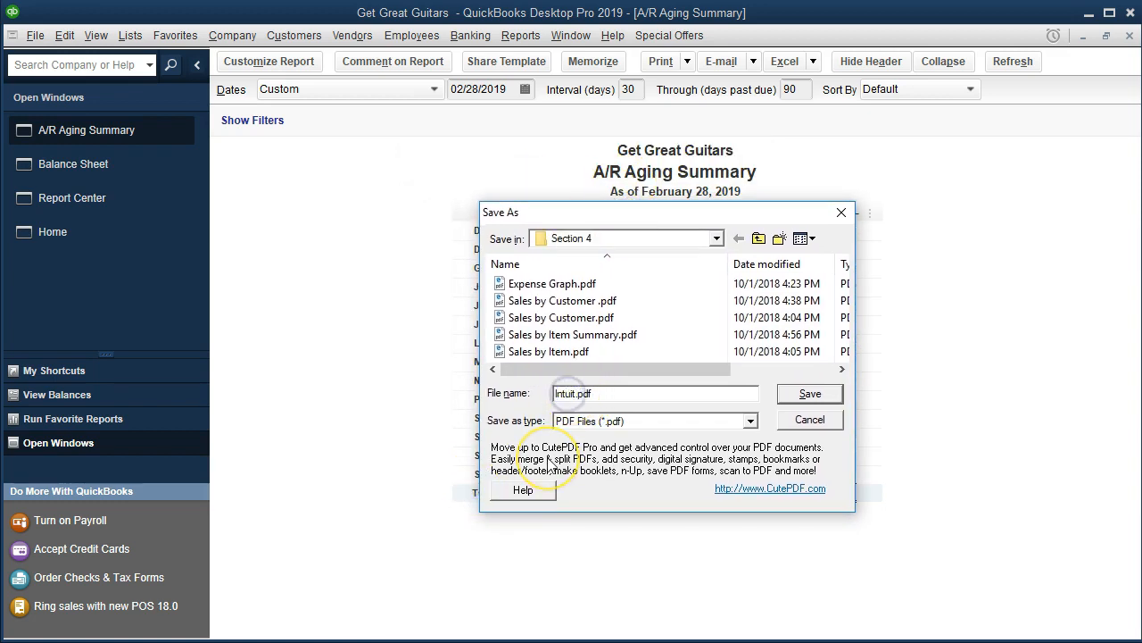
pyautogui.press('BackSpace')
pyautogui.press('BackSpace')
pyautogui.press('BackSpace')
pyautogui.press('BackSpace')
pyautogui.press('BackSpace')
pyautogui.press('BackSpace')
pyautogui.write('A')
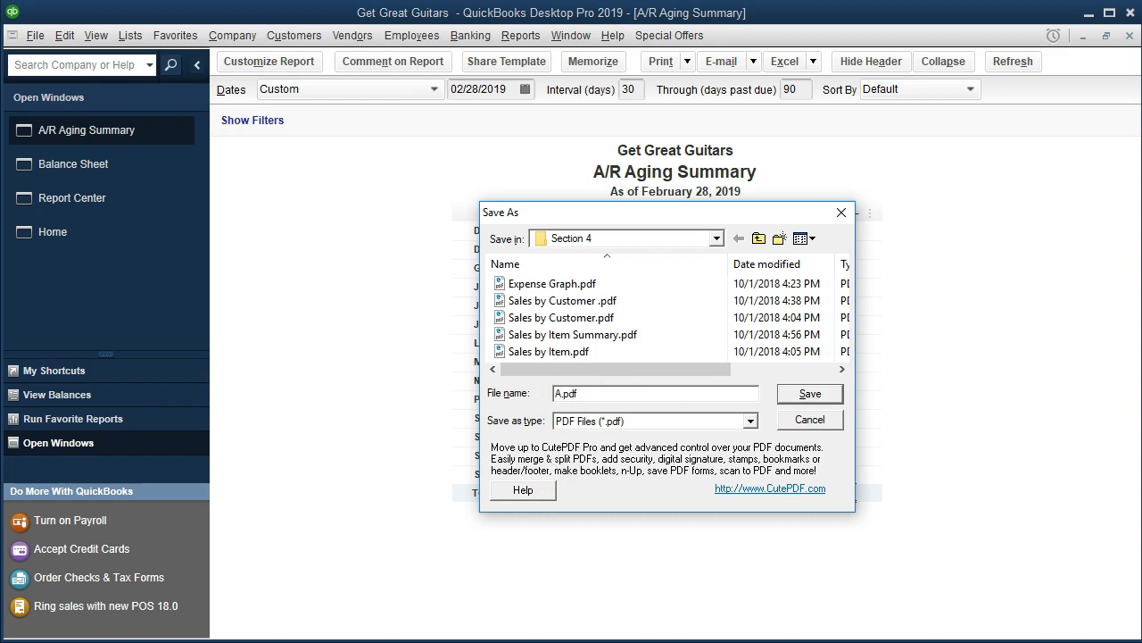
pyautogui.write('R Aging Summary')
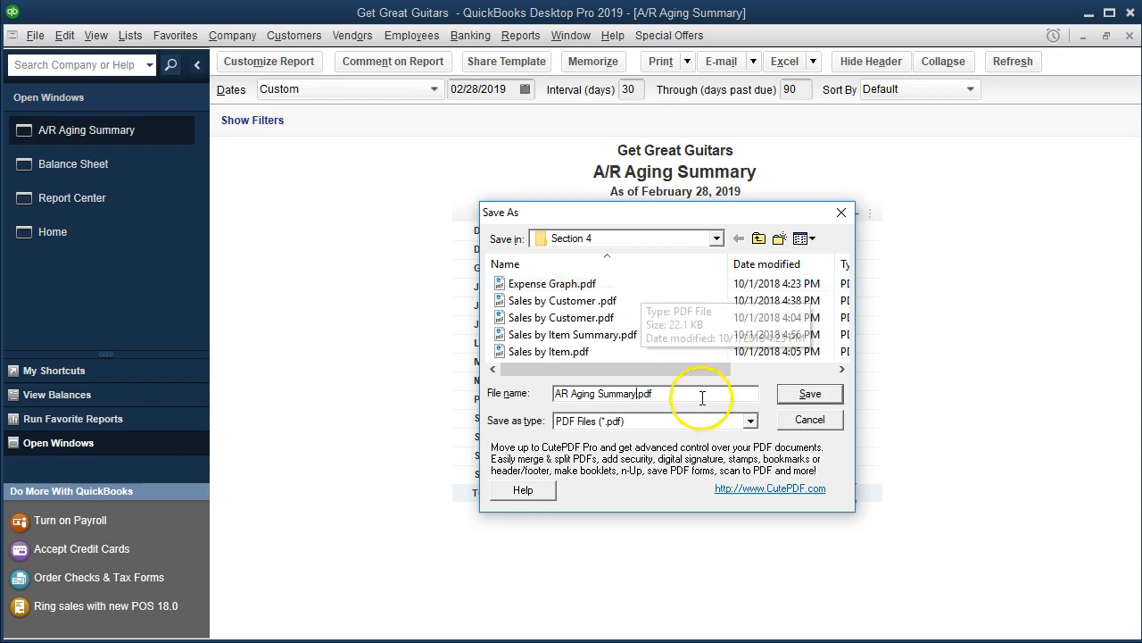
pyautogui.click(793, 402)
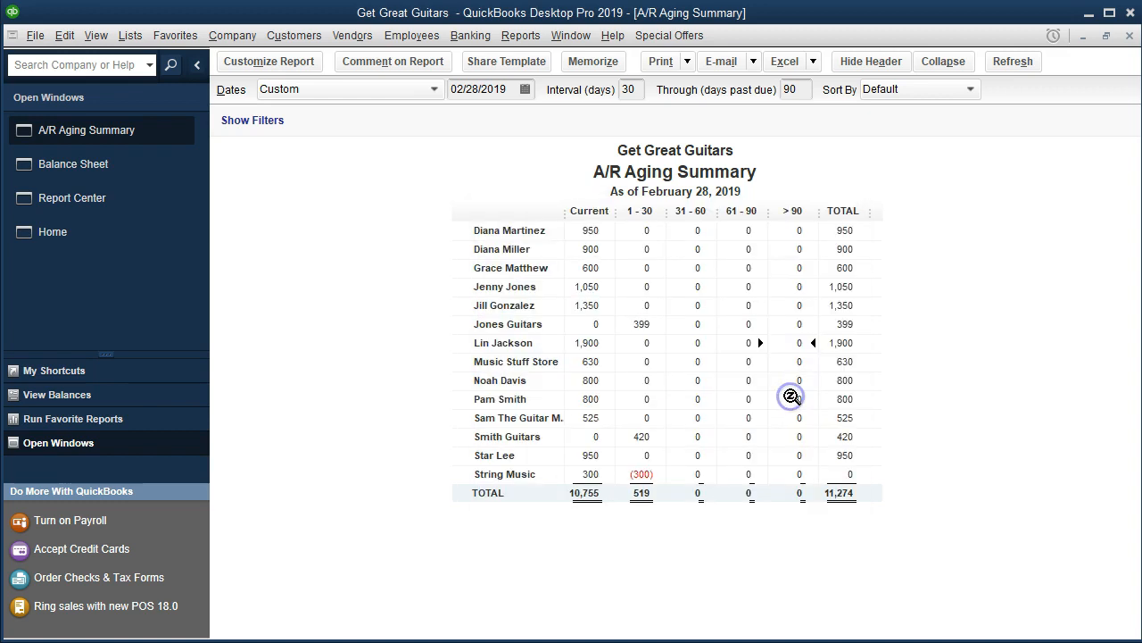